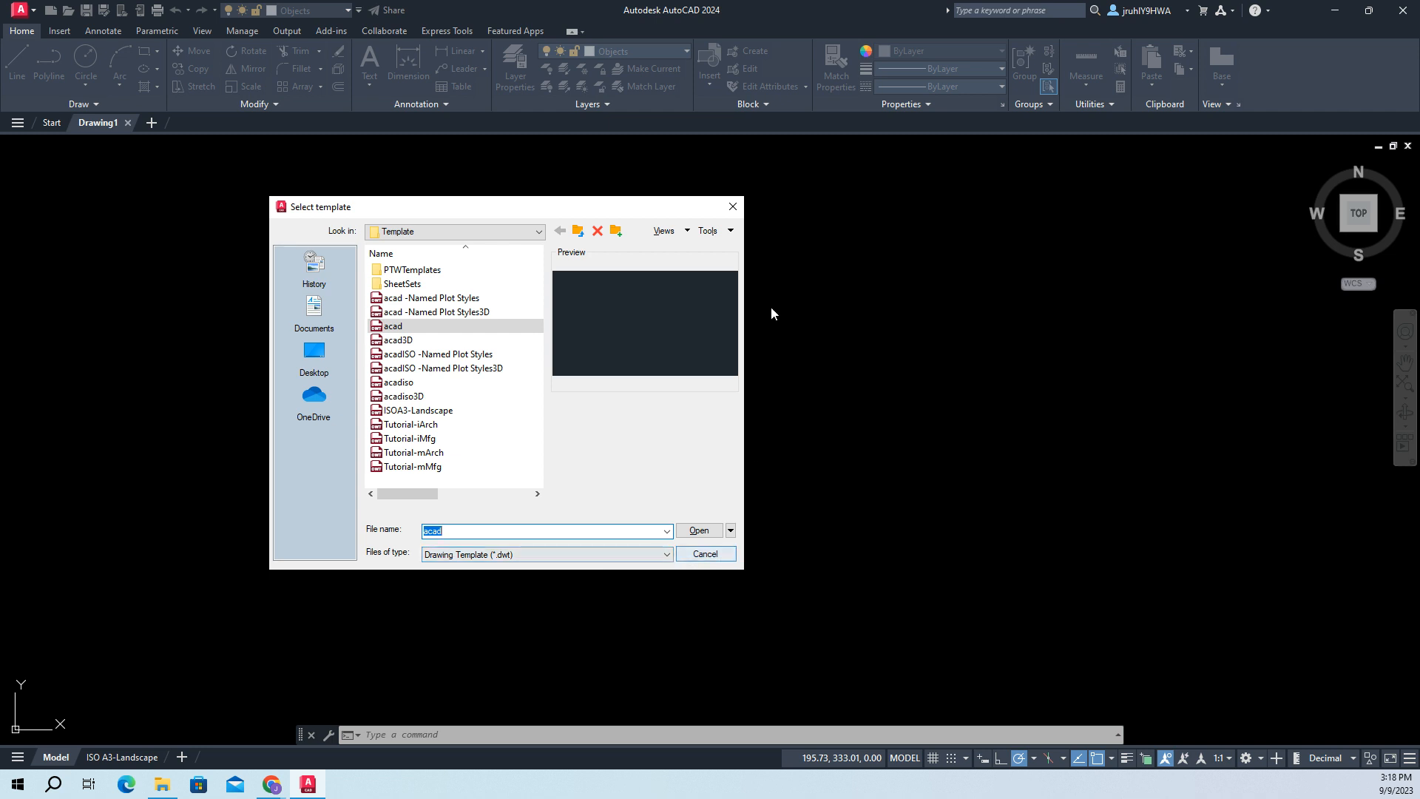
# - Create a new drawing from the acad template and keep it as the active drawing
pyautogui.click(699, 531)
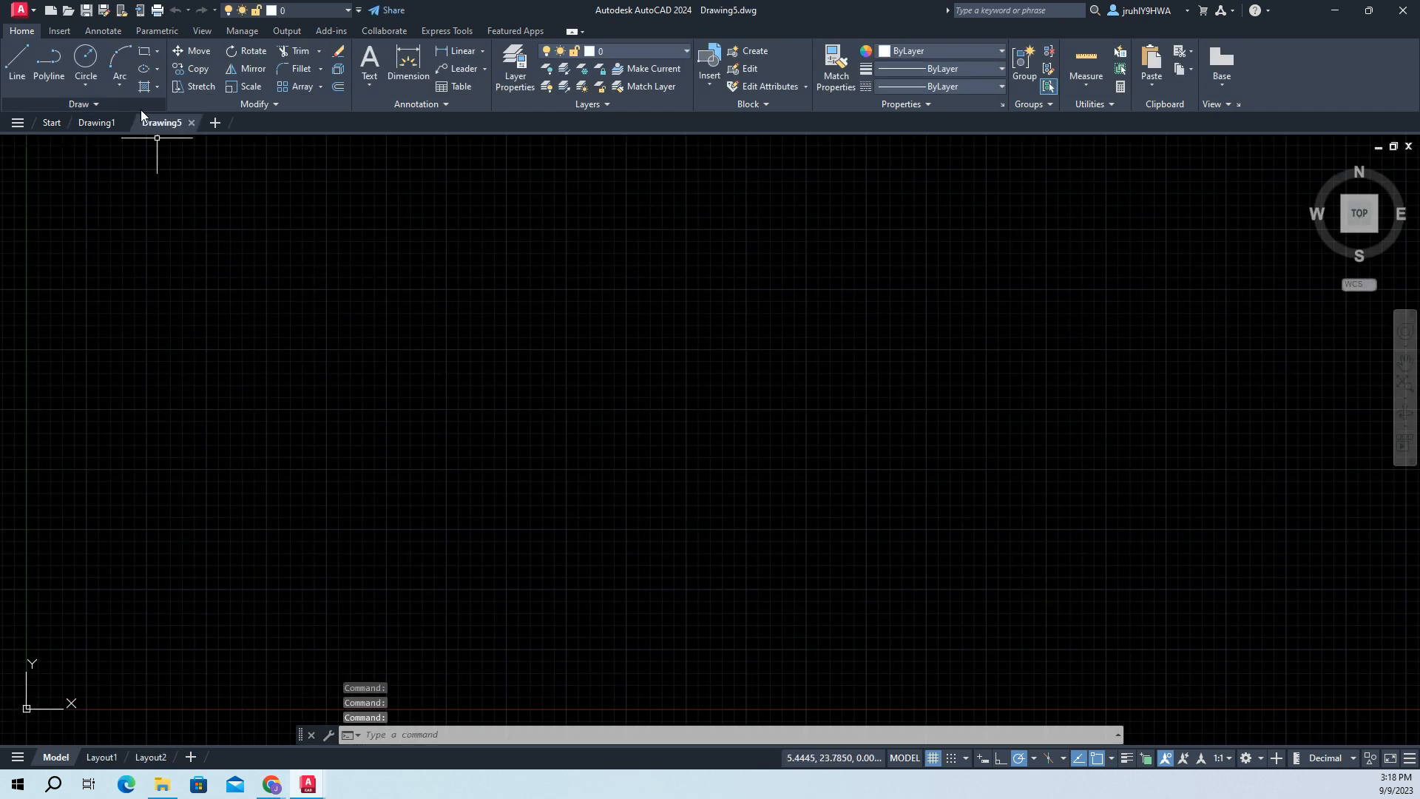
pyautogui.click(97, 123)
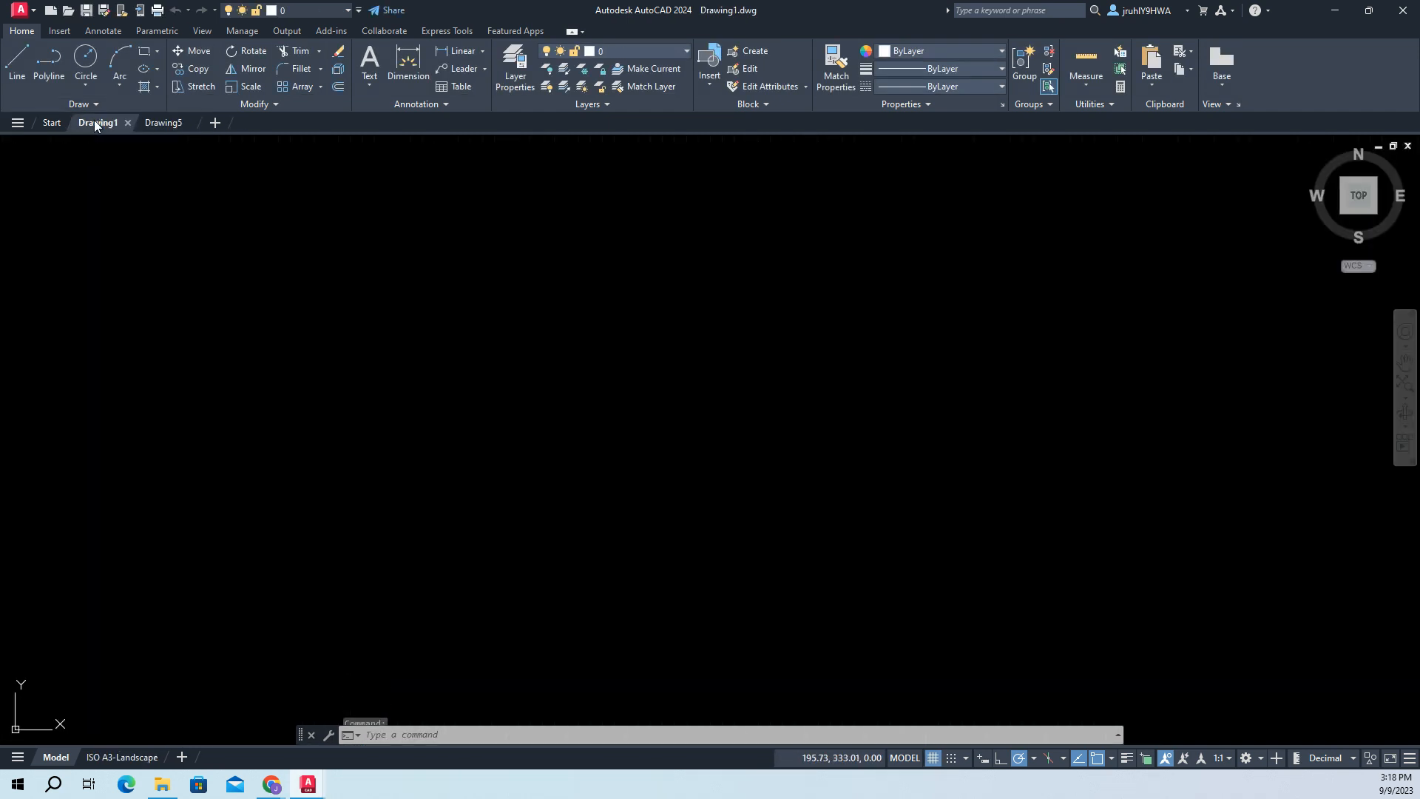
pyautogui.click(152, 123)
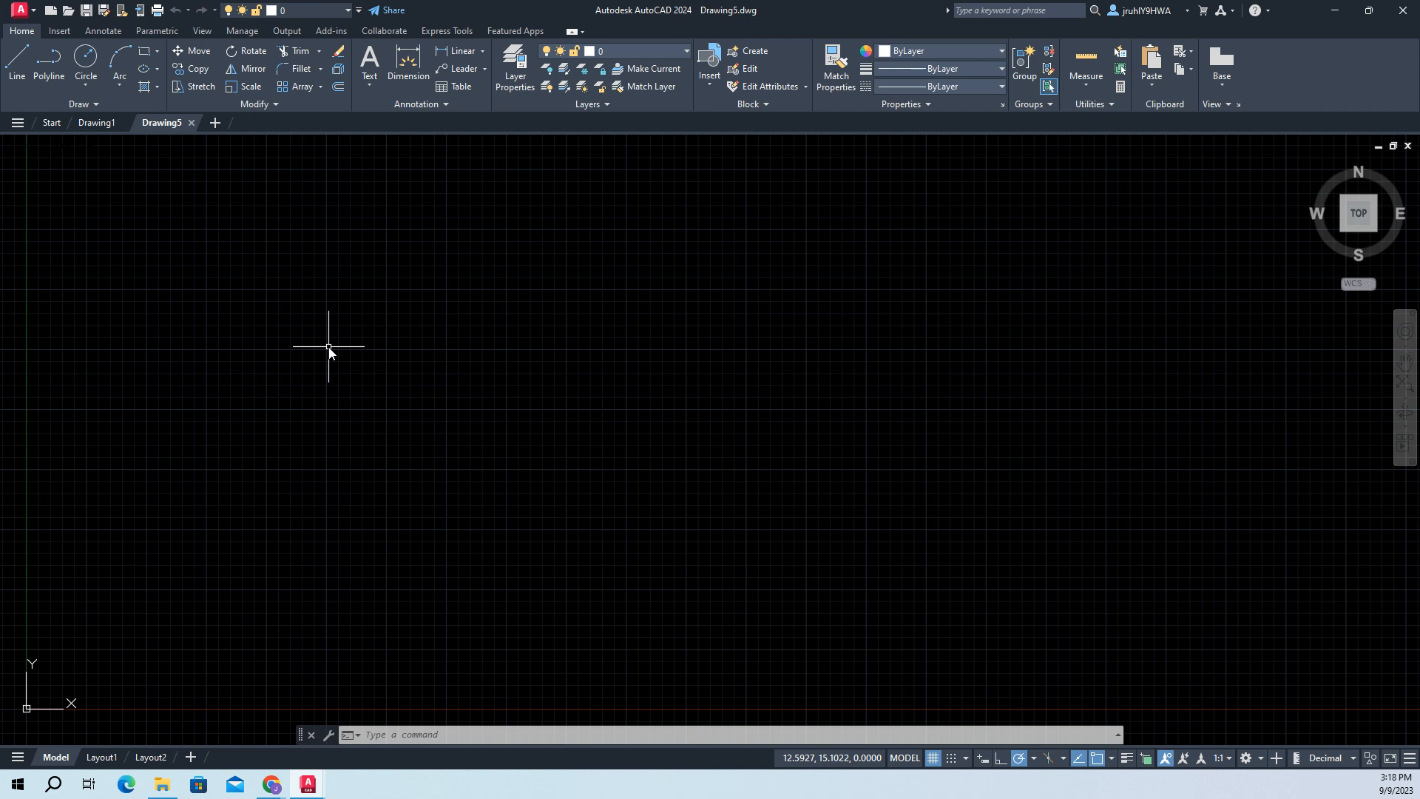
# - Draw a square with the Line command through the points (1,2), (3,2), (3,4), (1,4) and back to (1,2)
pyautogui.write('line')
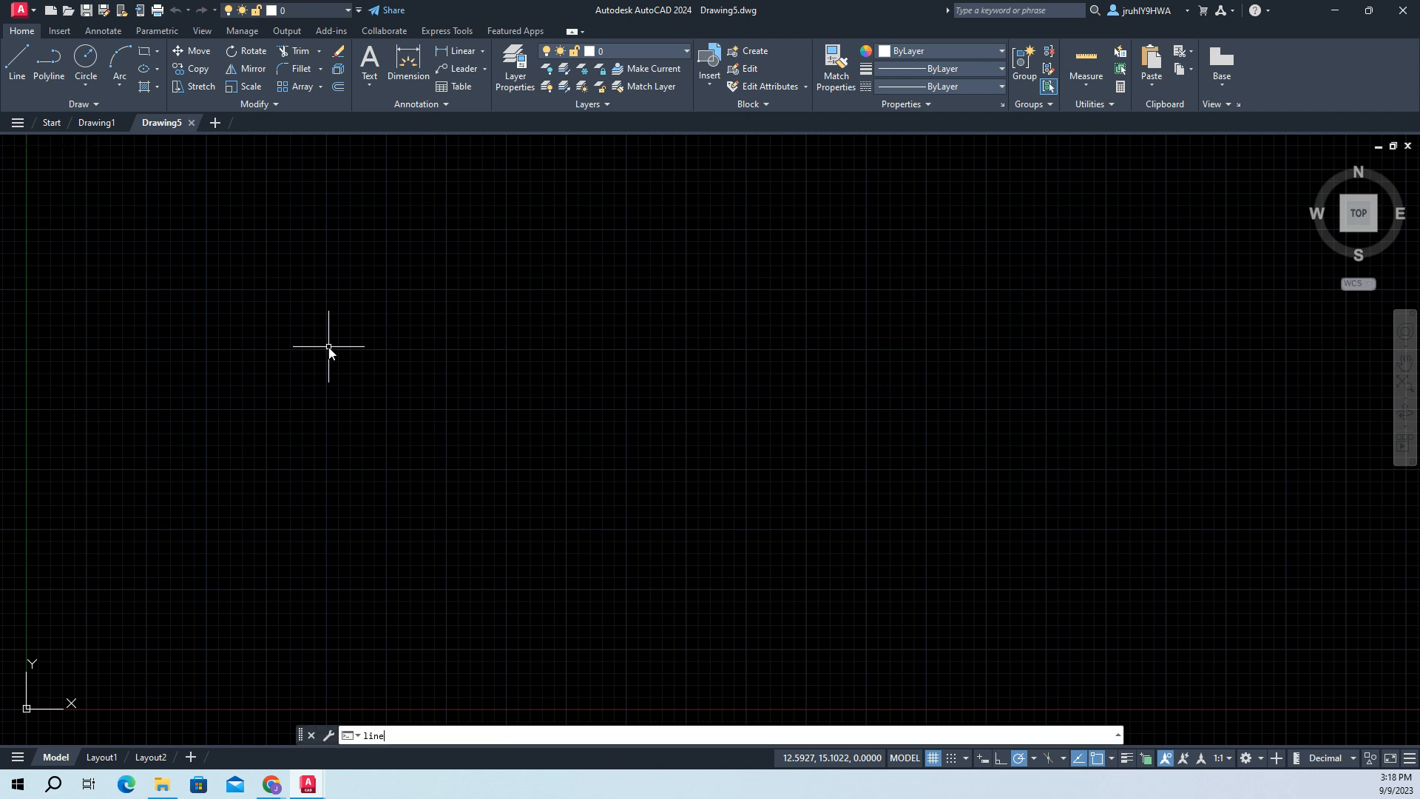
pyautogui.press('Return')
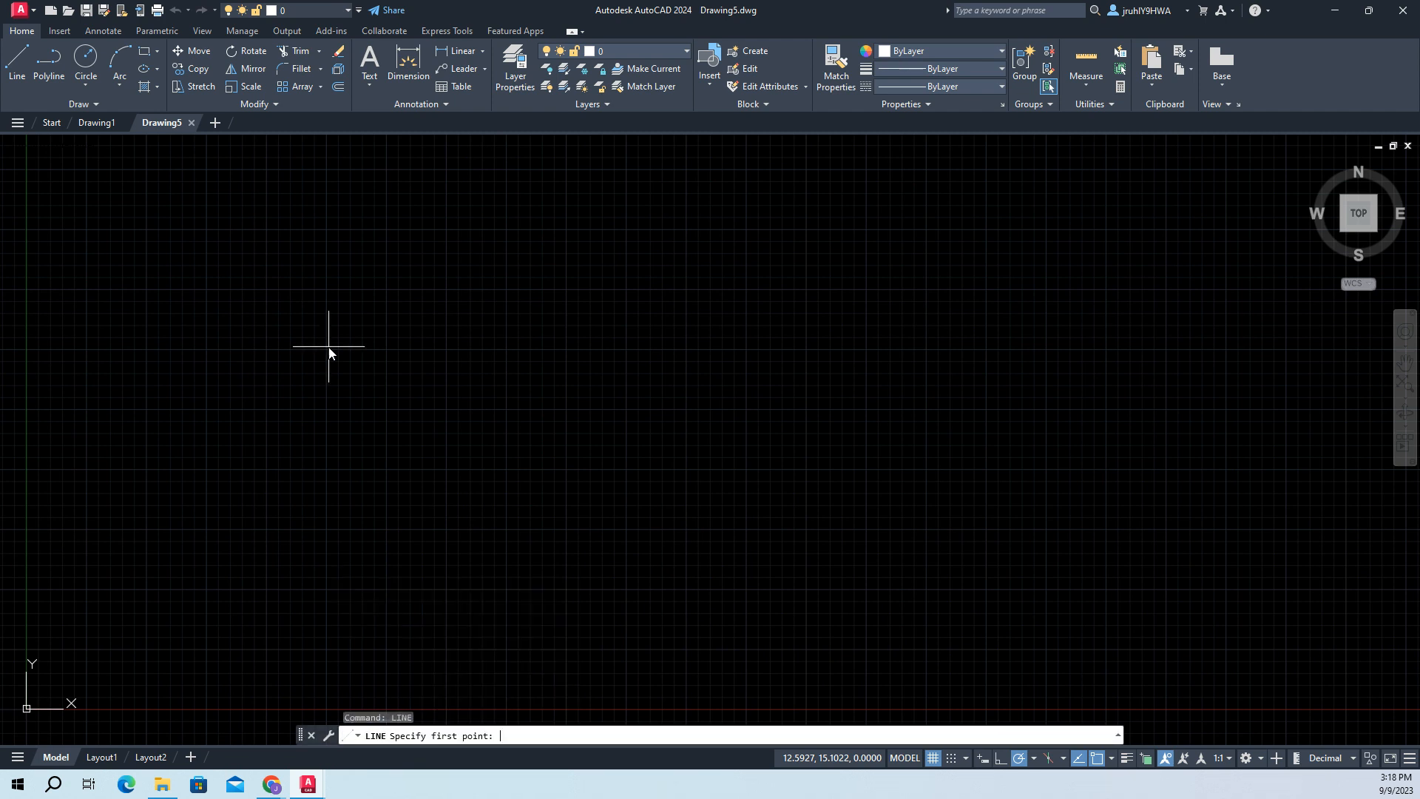
pyautogui.write('1,2')
pyautogui.press('Return')
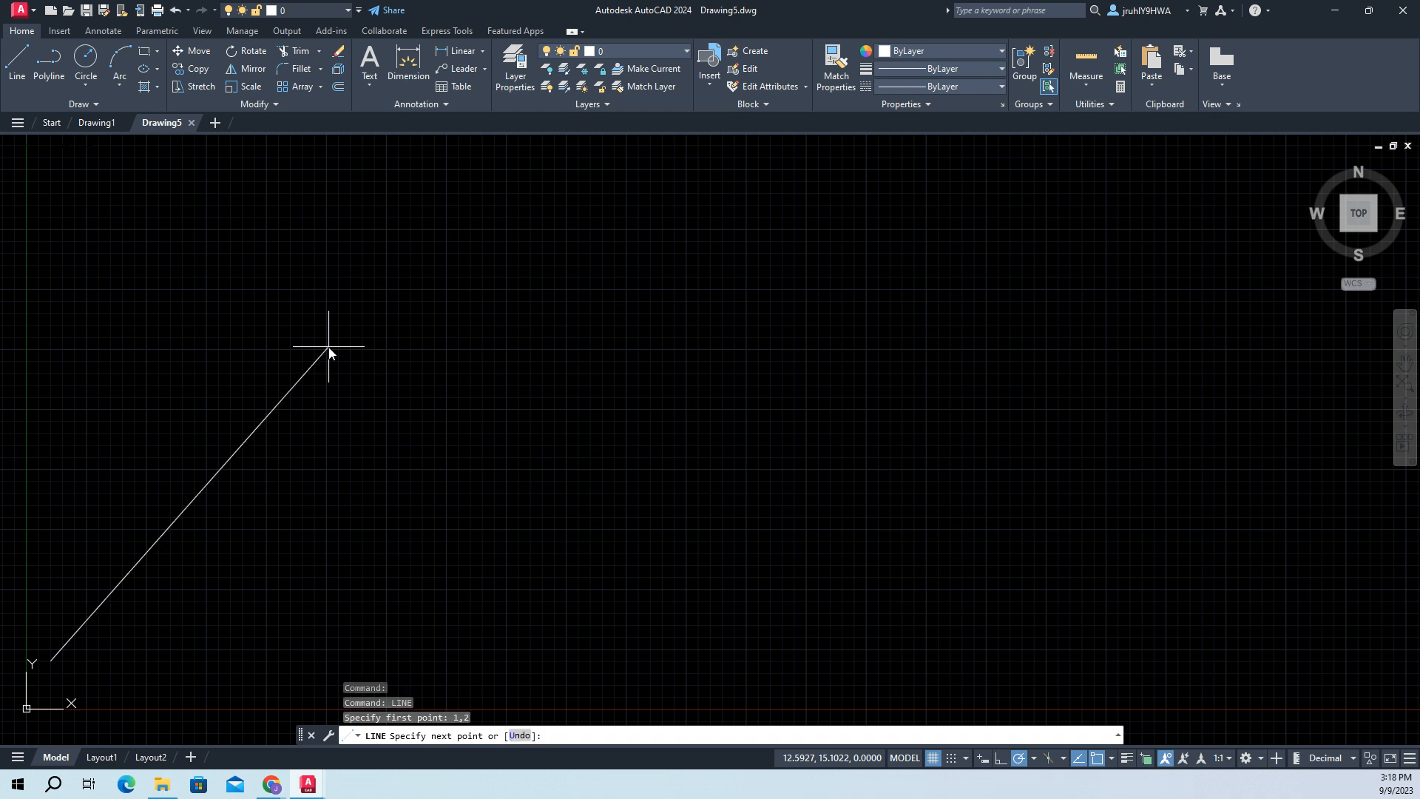
pyautogui.write(',')
pyautogui.write('3,2')
pyautogui.press('Return')
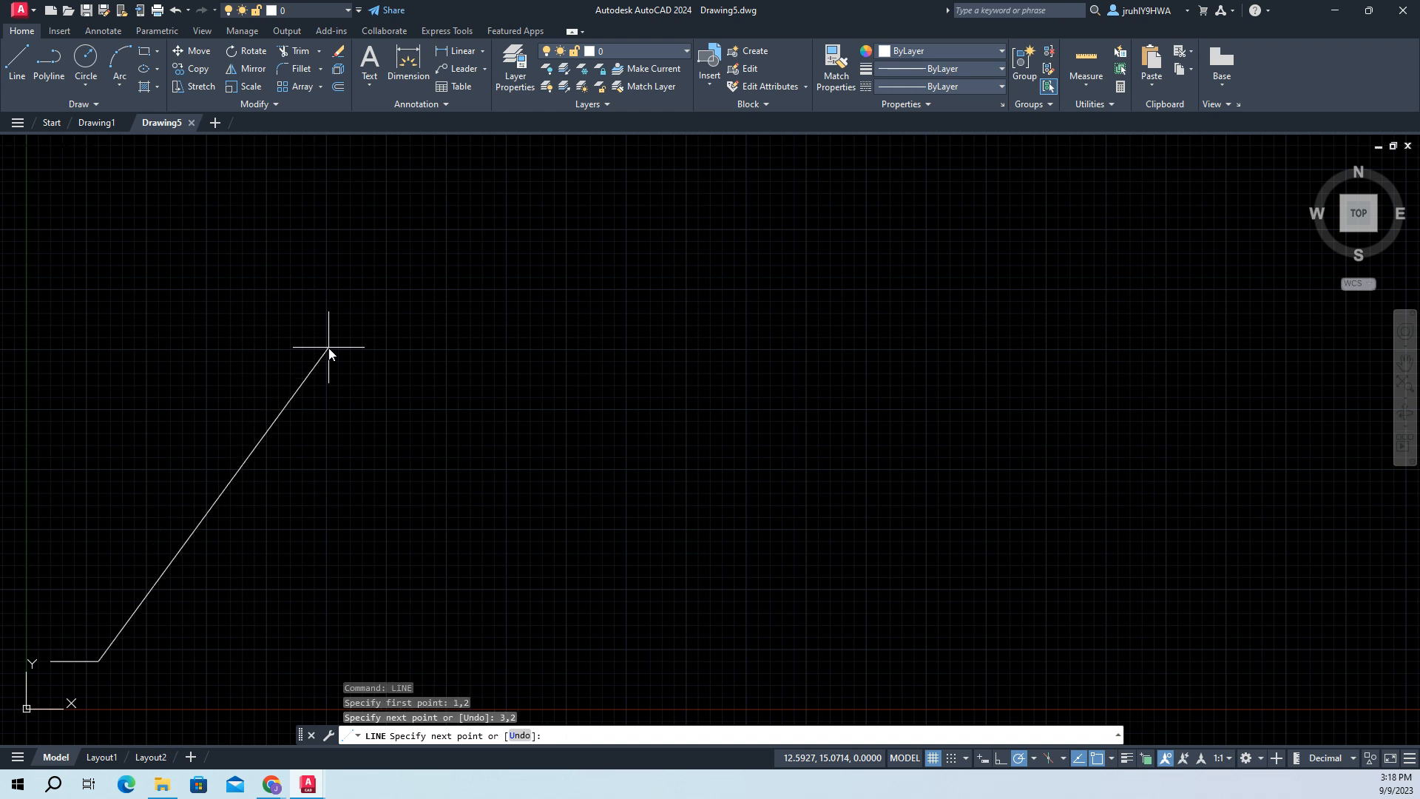
pyautogui.write('3,4')
pyautogui.press('Return')
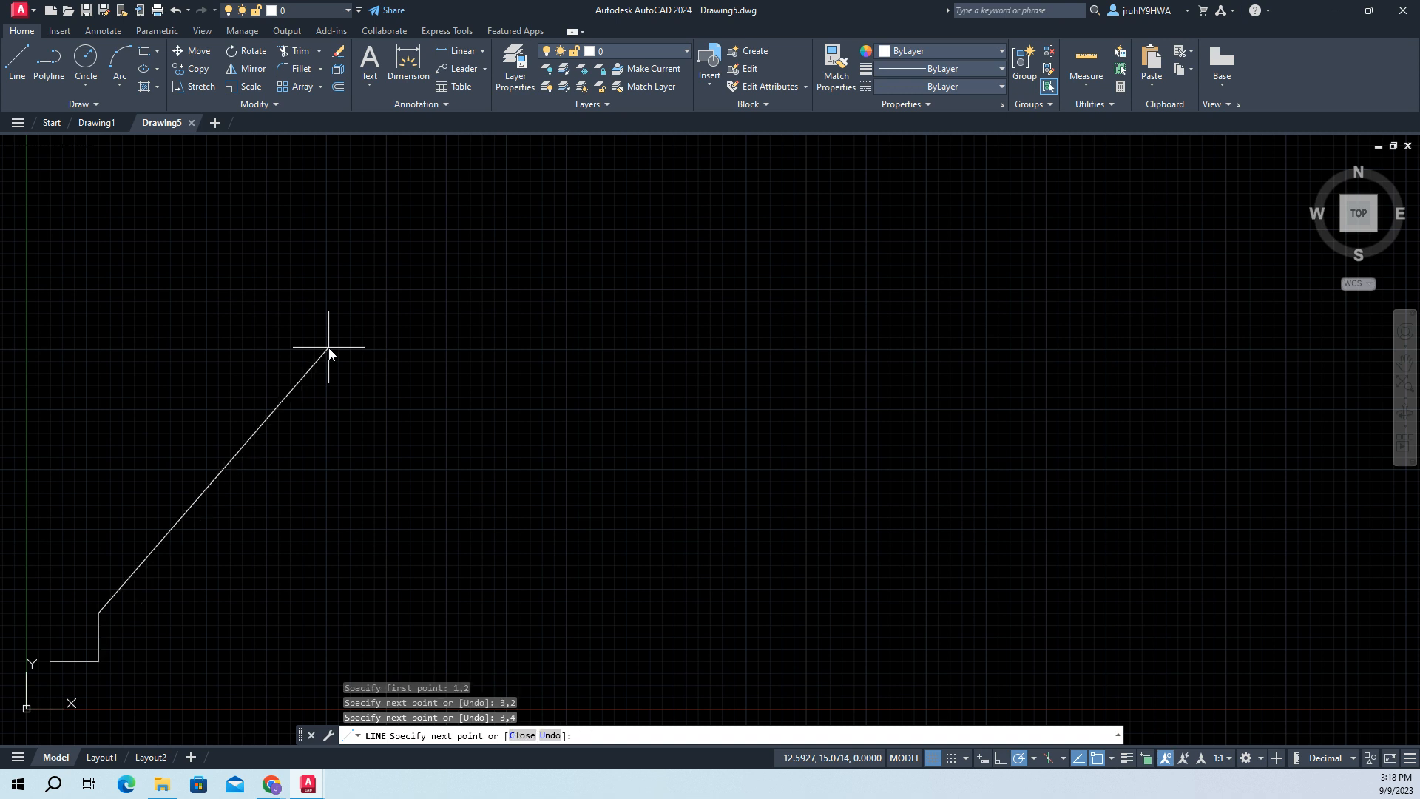
pyautogui.write('1,4')
pyautogui.press('Return')
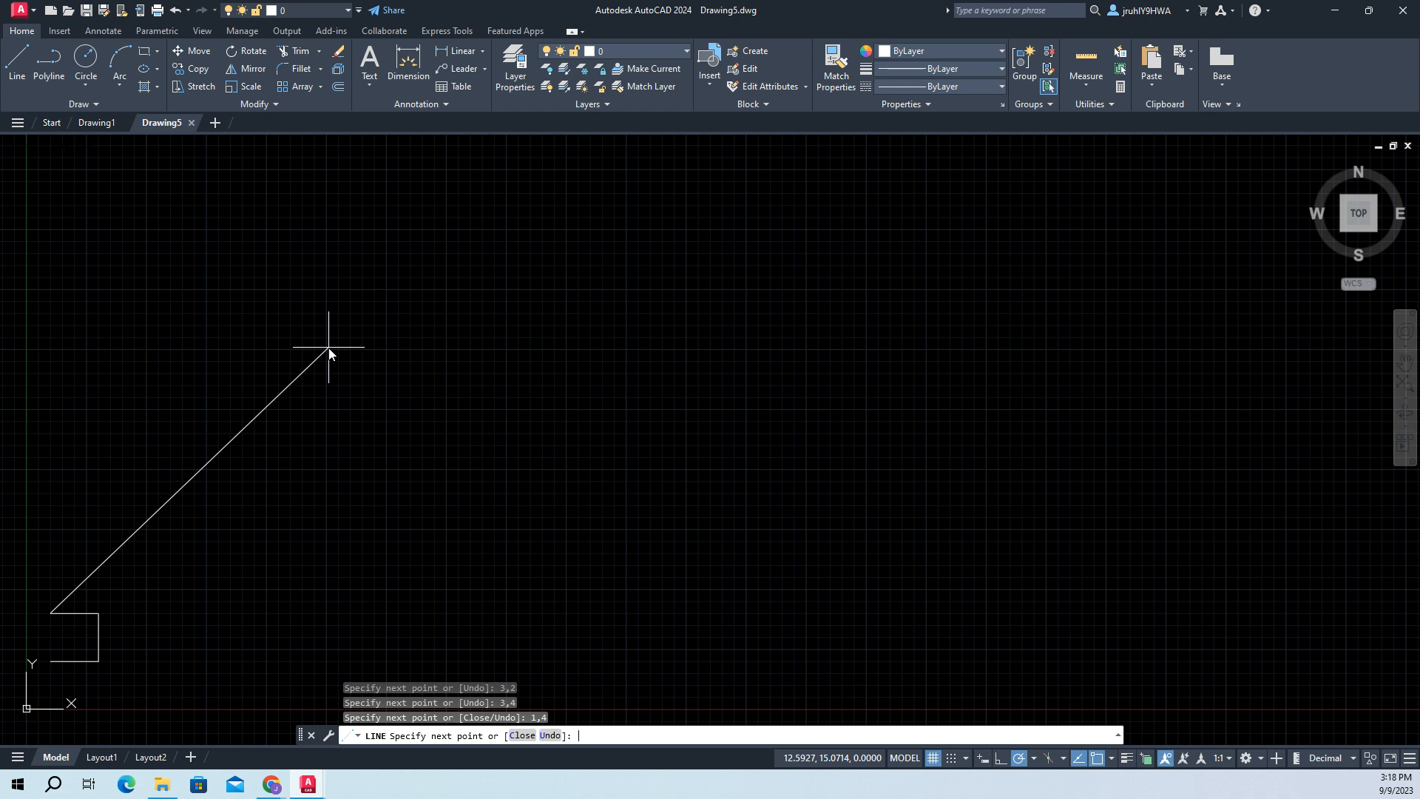
pyautogui.write('1,2')
pyautogui.press('Return')
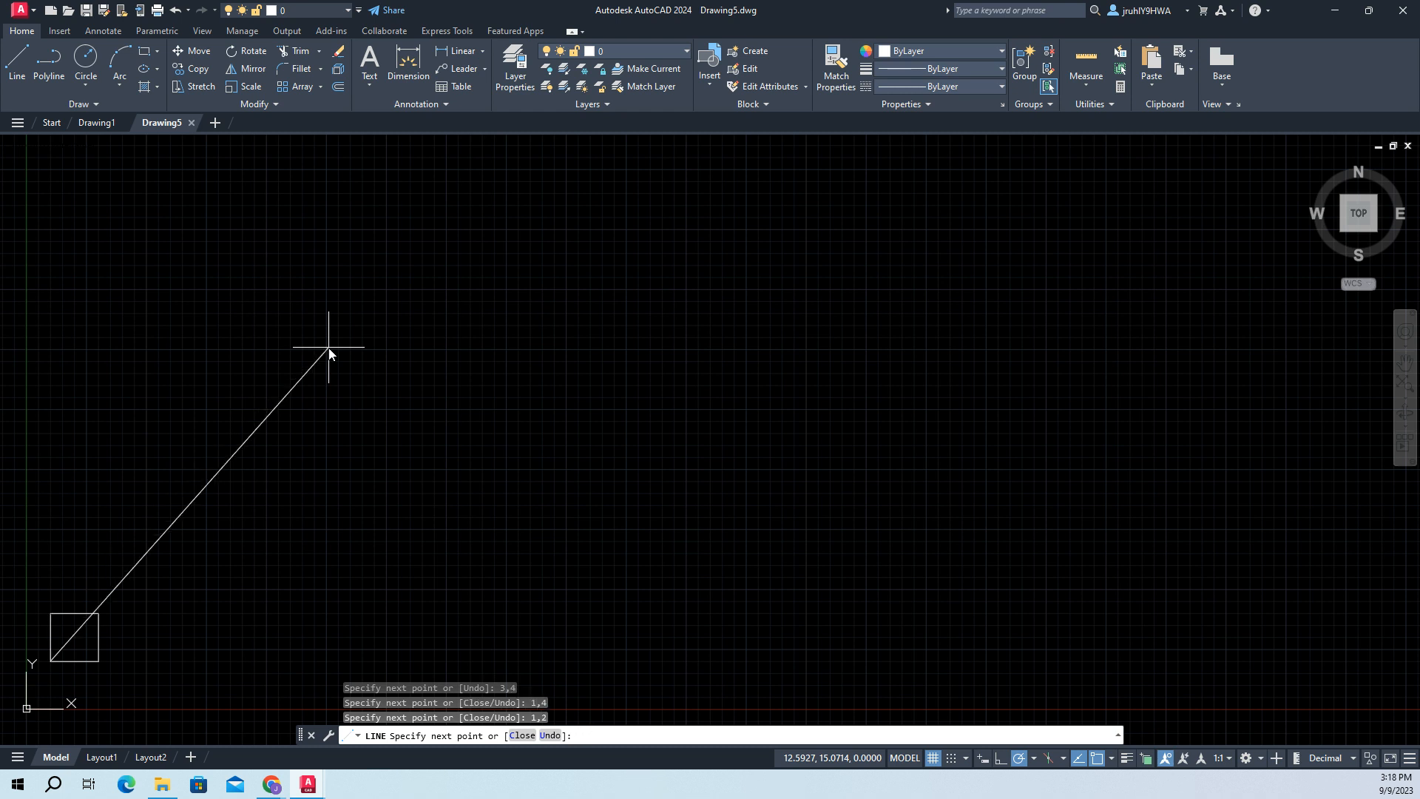
pyautogui.press('Return')
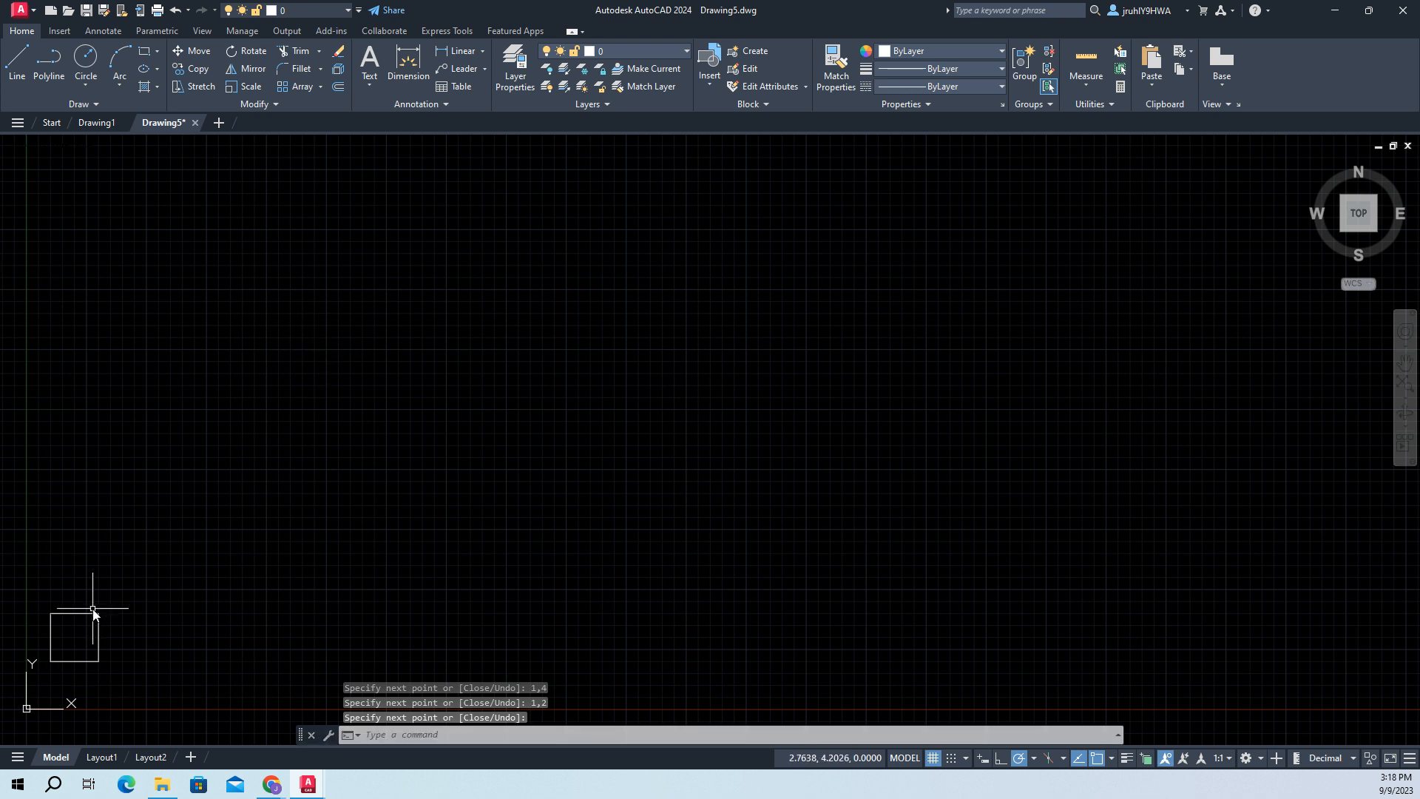
pyautogui.press('Escape')
pyautogui.press('Escape')
pyautogui.press('Escape')
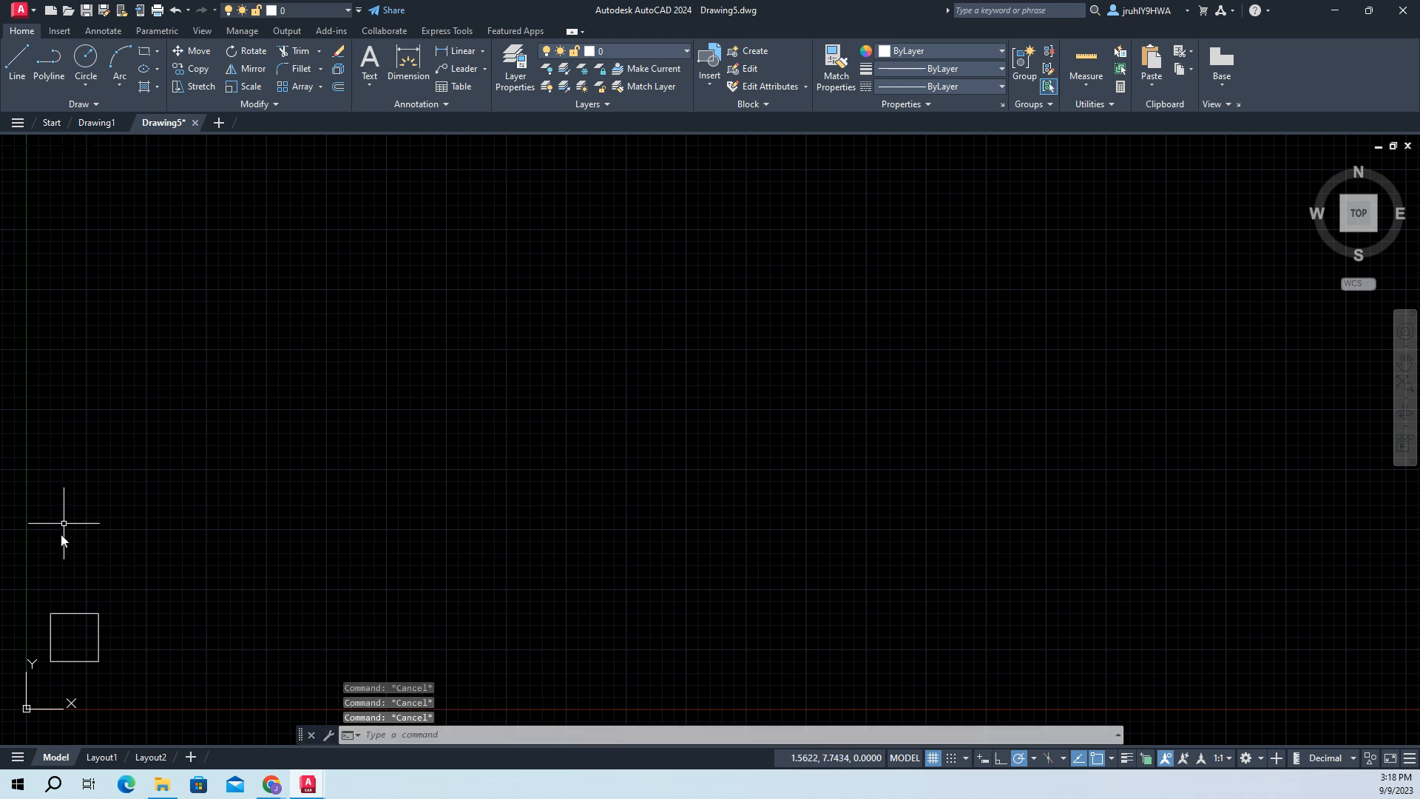
# - Select the sides of the square one by one to inspect them as individual objects, and clear the selection
pyautogui.click(77, 614)
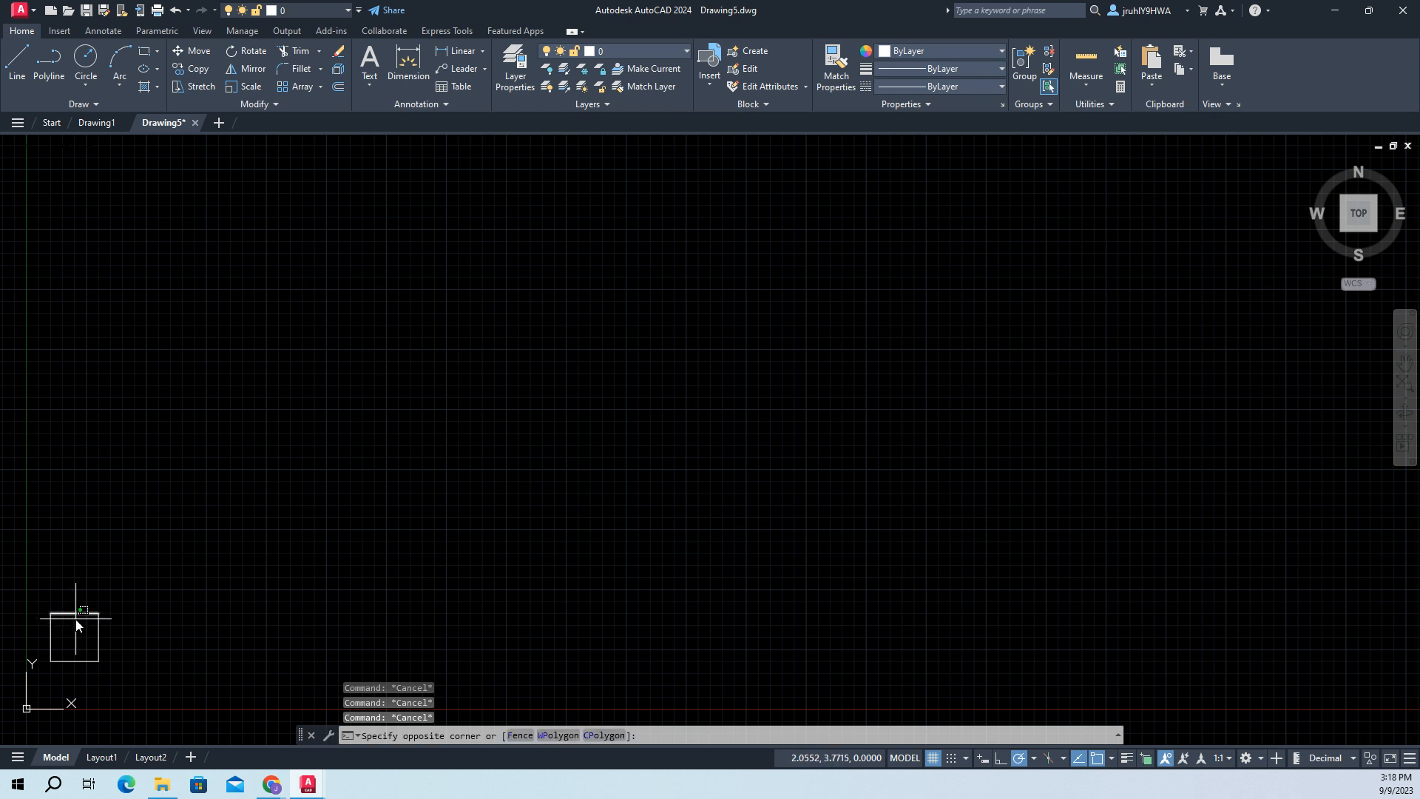
pyautogui.click(76, 617)
pyautogui.click(74, 662)
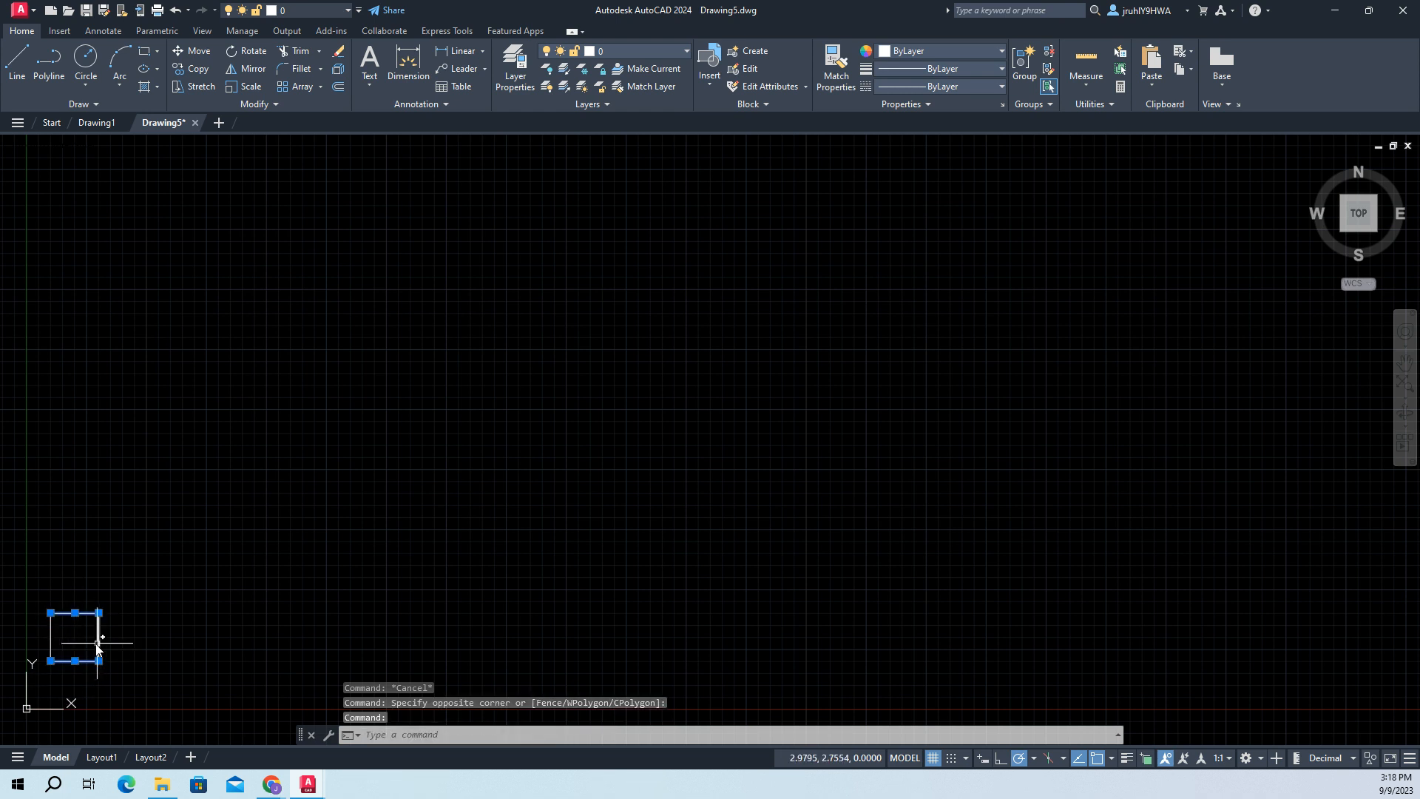
pyautogui.click(102, 643)
pyautogui.click(100, 644)
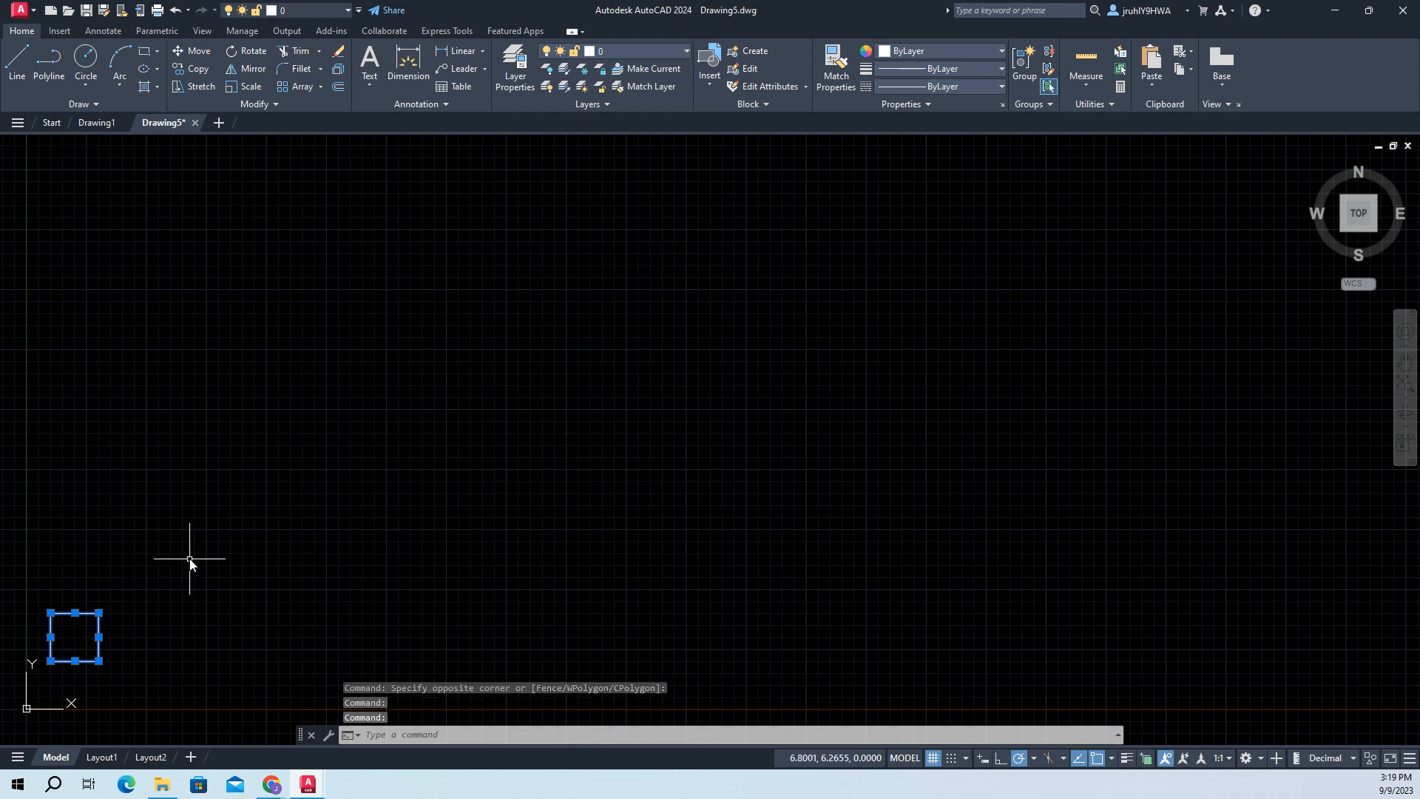
pyautogui.press('Escape')
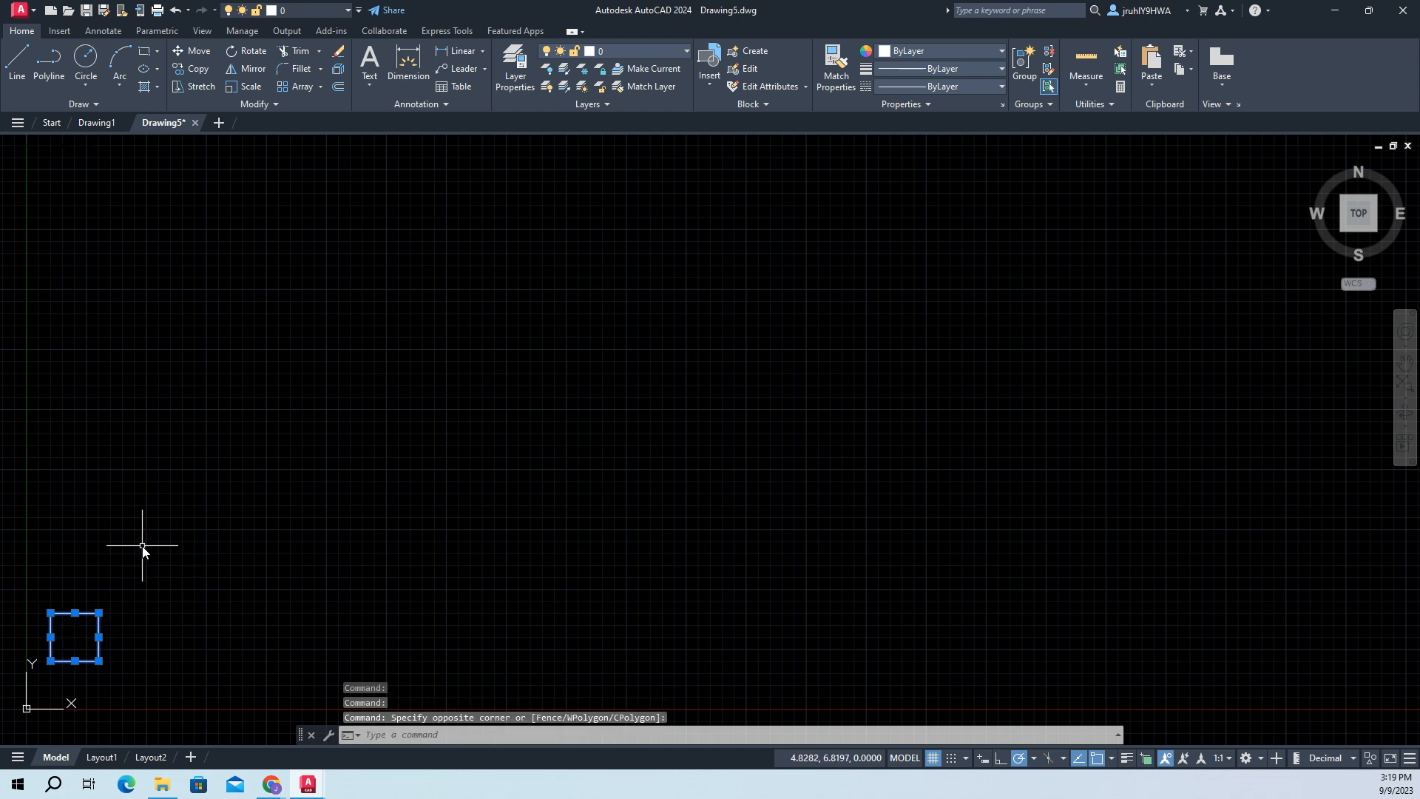
pyautogui.press('Escape')
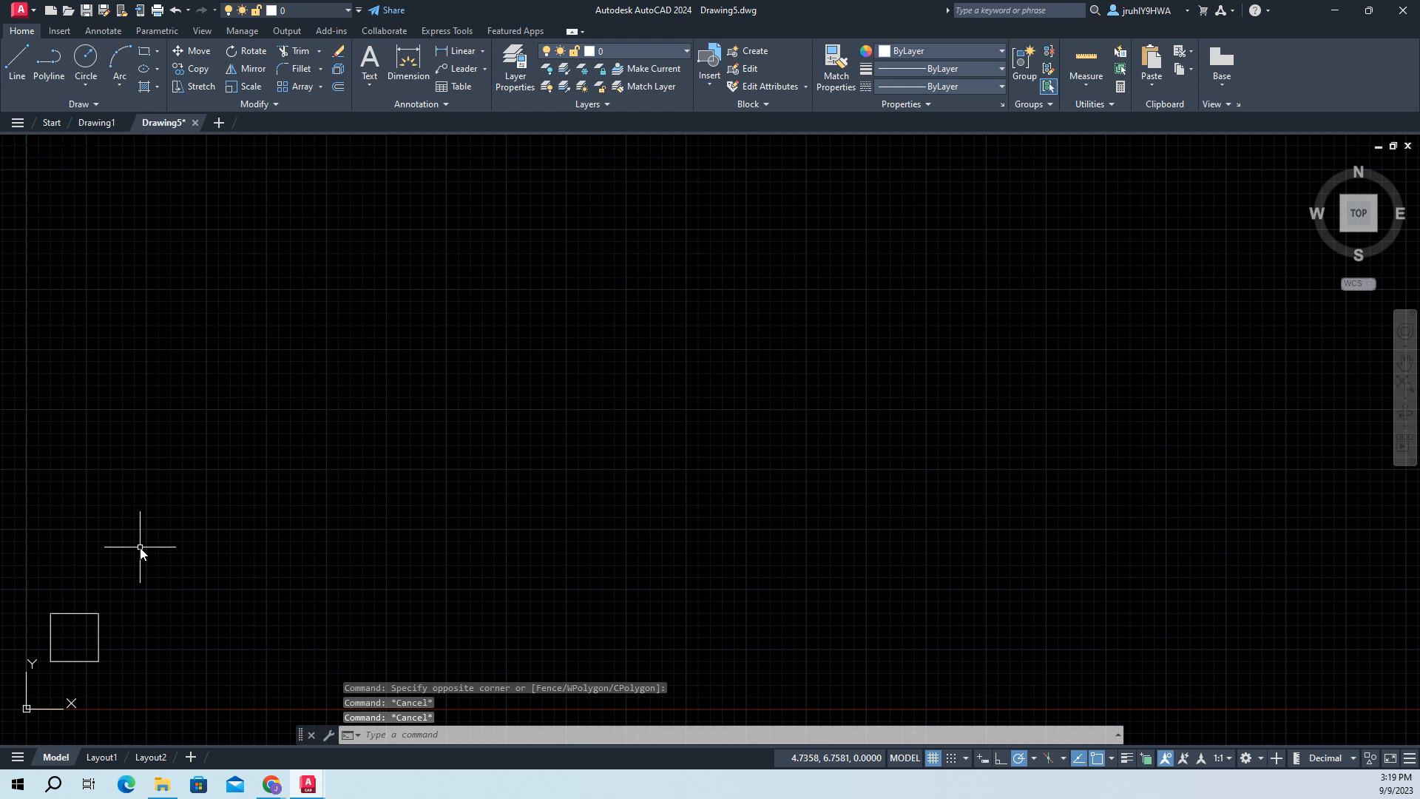
# - Draw a rectangle with its first corner at (4.5,2) and the opposite corner at the relative offset @2,2
pyautogui.click(403, 736)
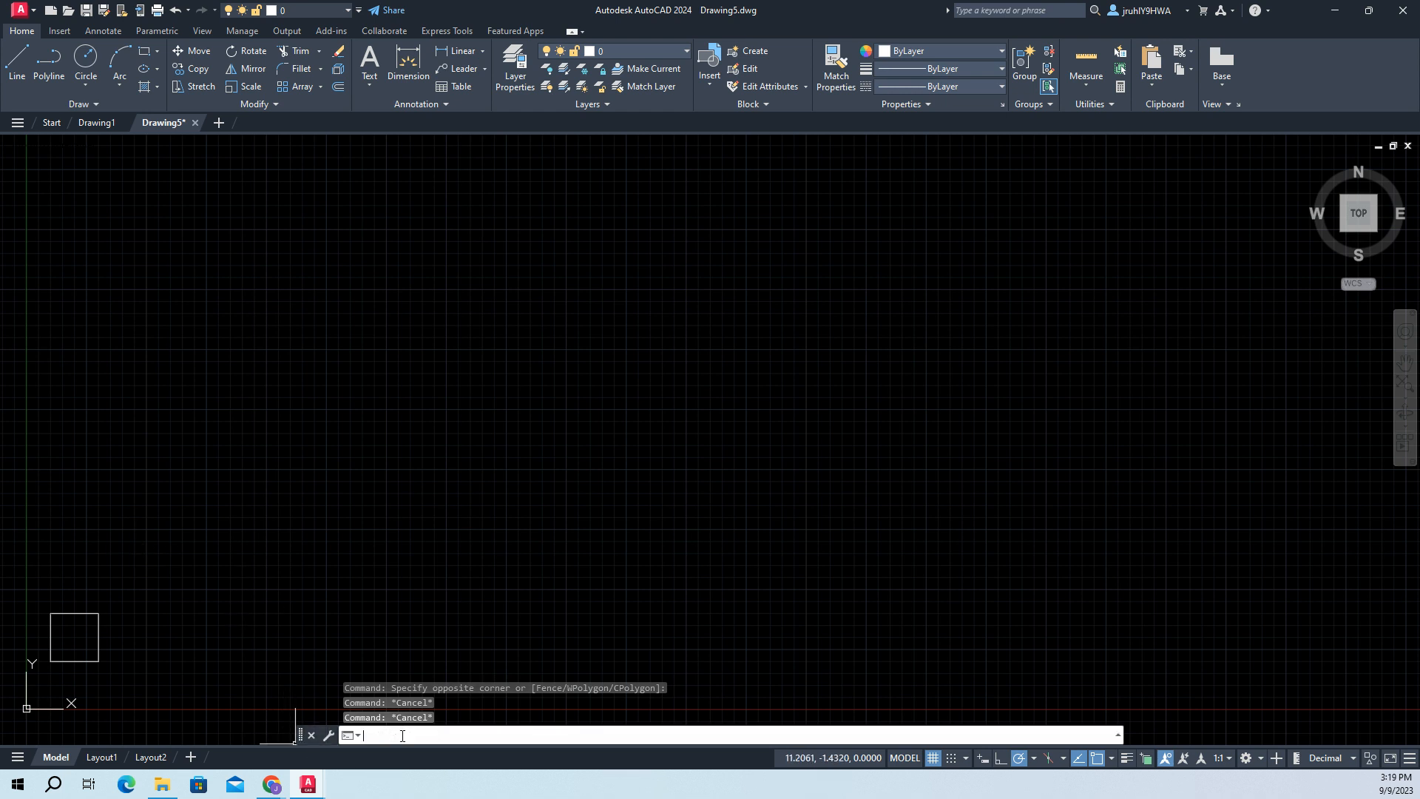
pyautogui.write('REC')
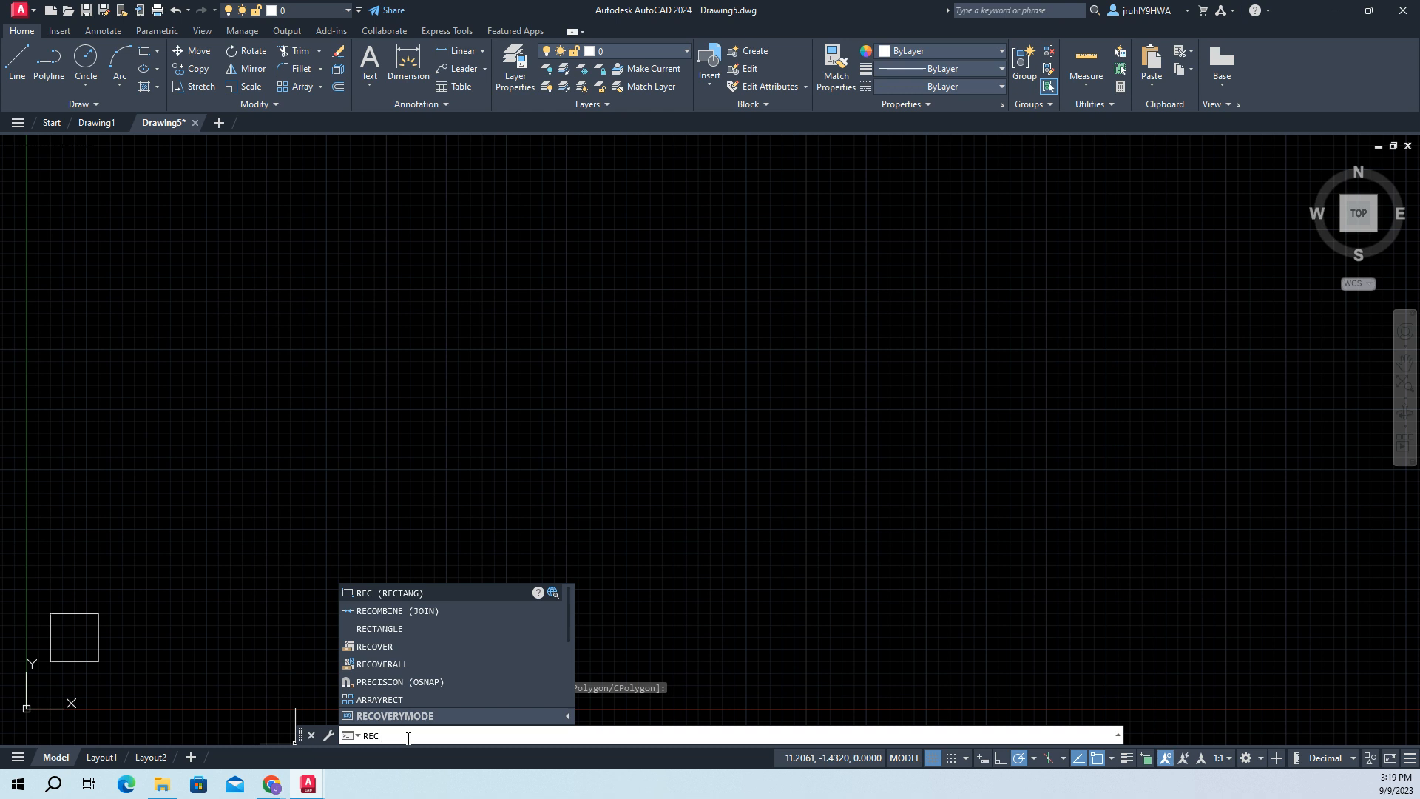
pyautogui.press('Return')
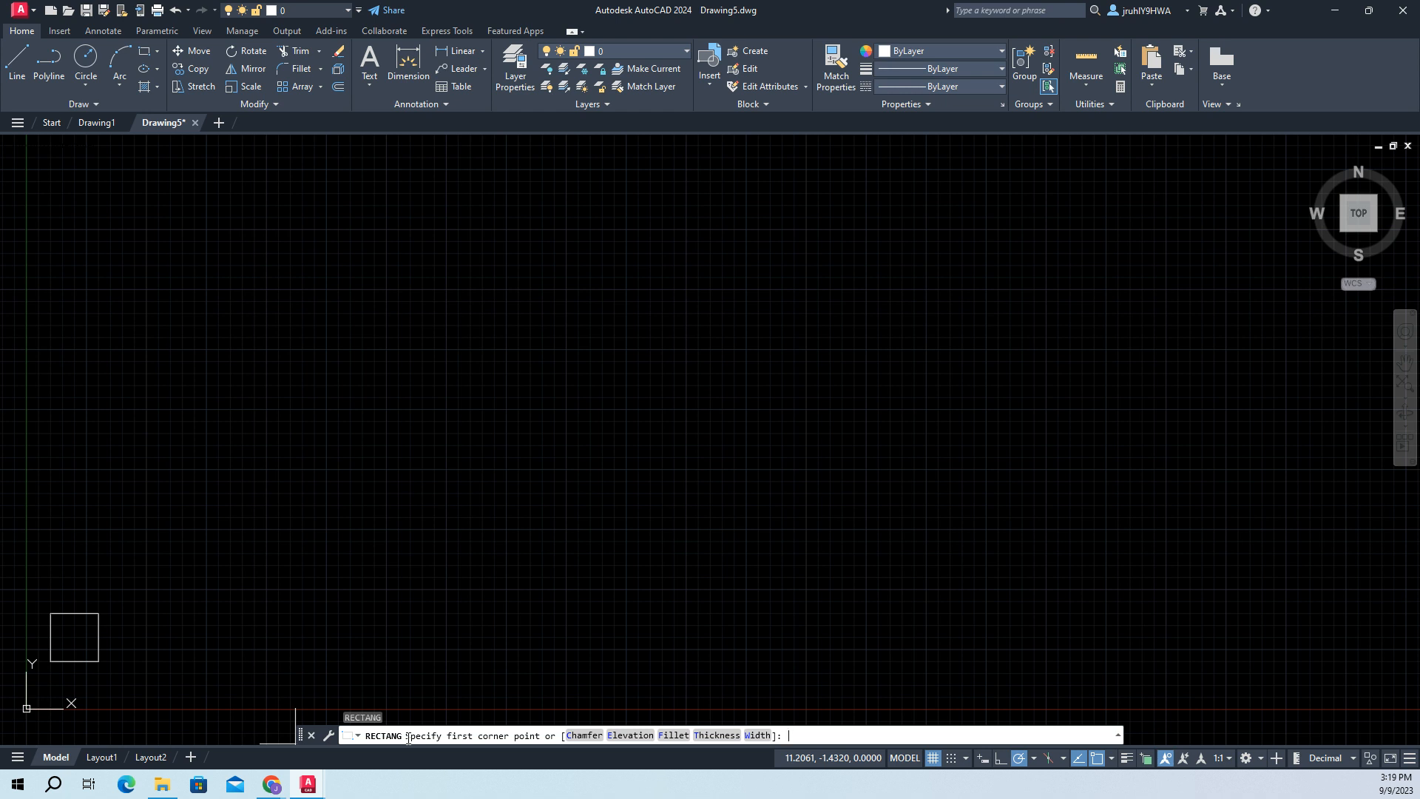
pyautogui.write('4.5,2')
pyautogui.press('Return')
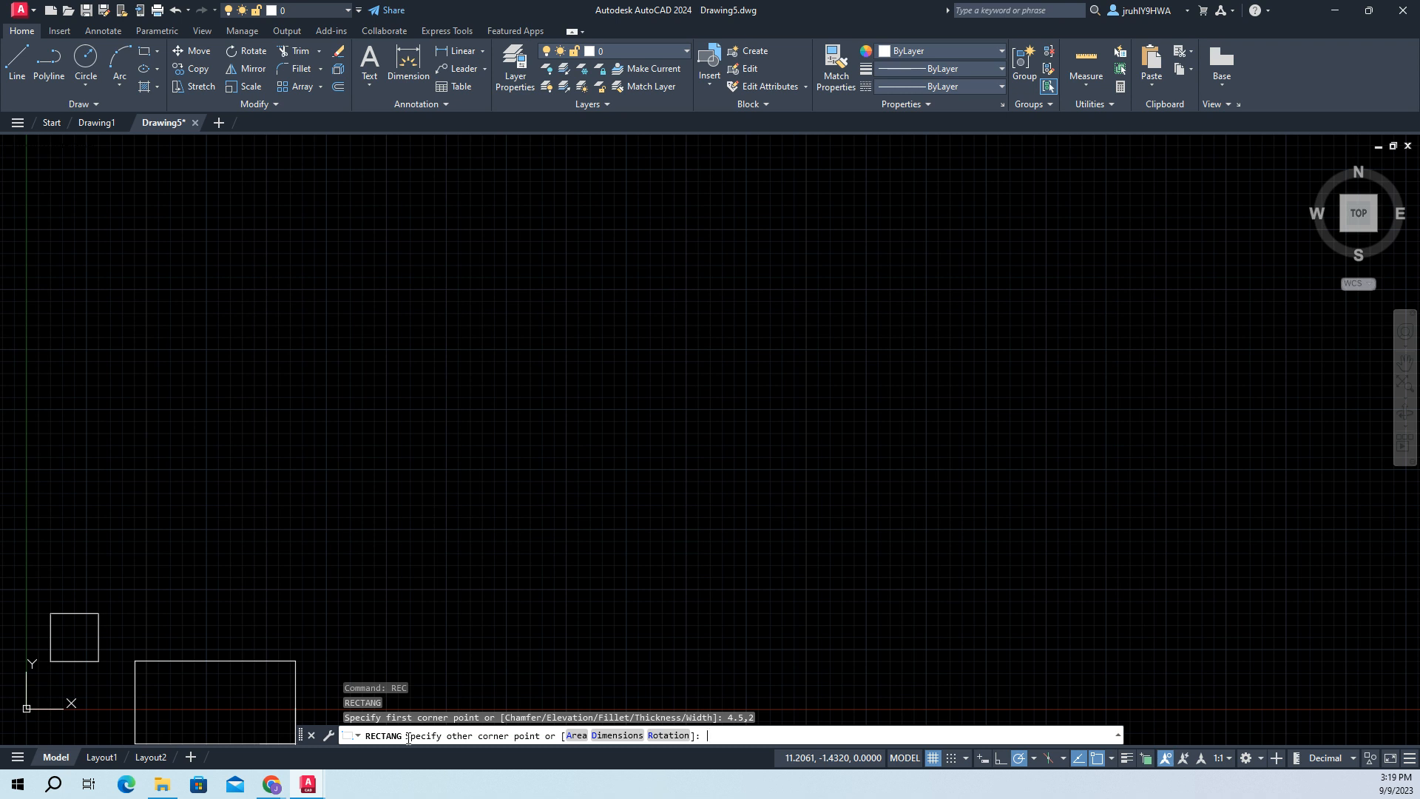
pyautogui.write('@,2')
pyautogui.press('BackSpace')
pyautogui.press('BackSpace')
pyautogui.write('2,2')
pyautogui.press('Return')
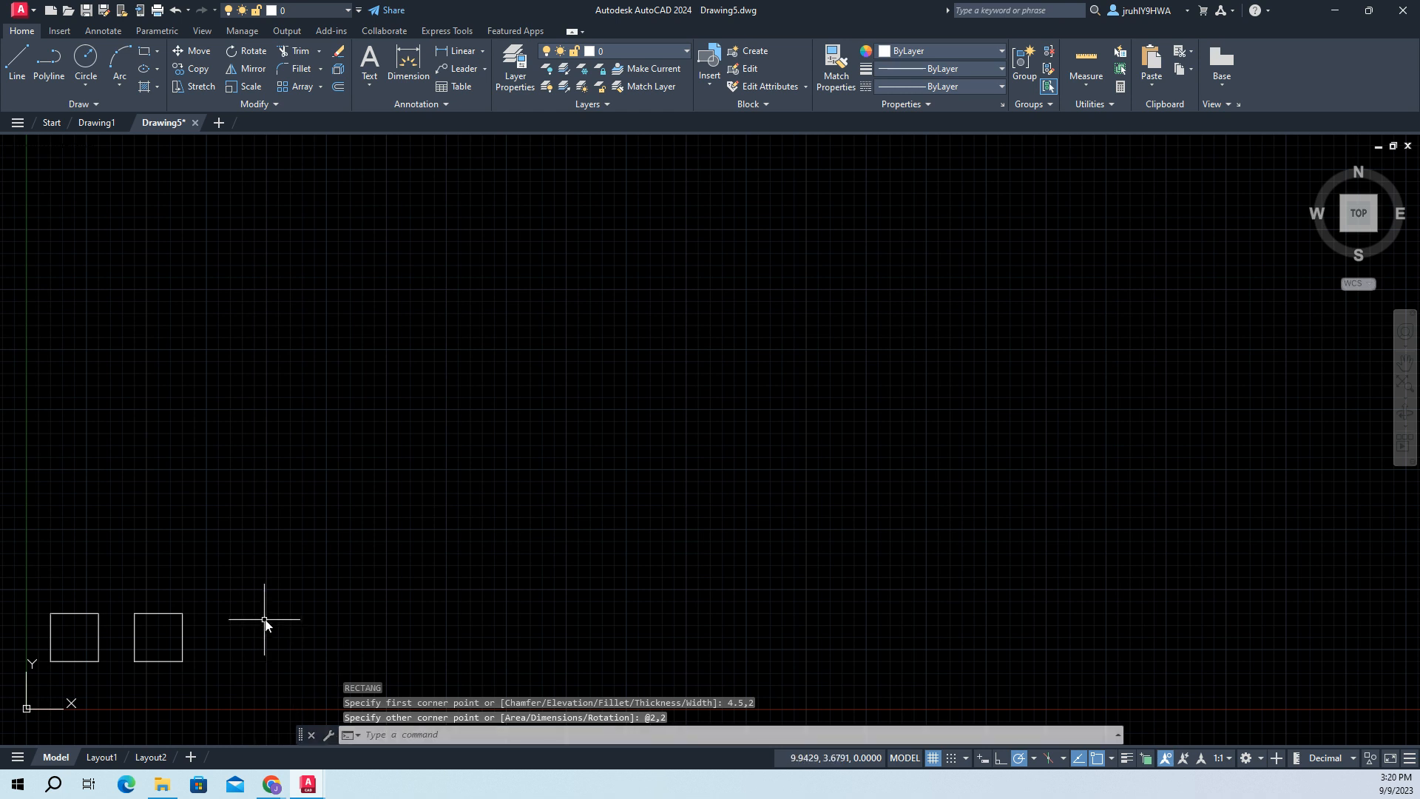
# - Select the second square to inspect how it is selected as an object, and clear the selection
pyautogui.click(184, 637)
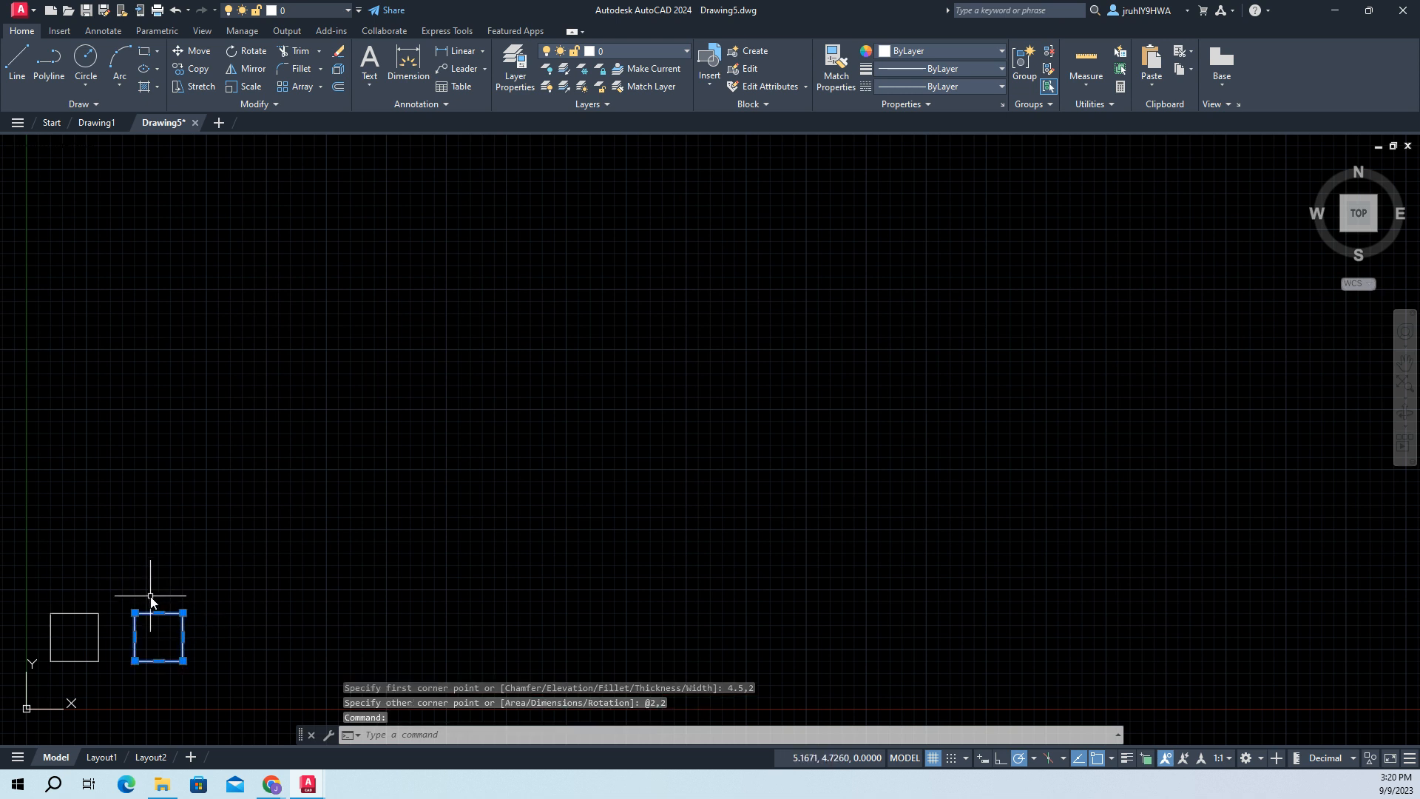
pyautogui.press('Escape')
pyautogui.press('Escape')
pyautogui.press('Escape')
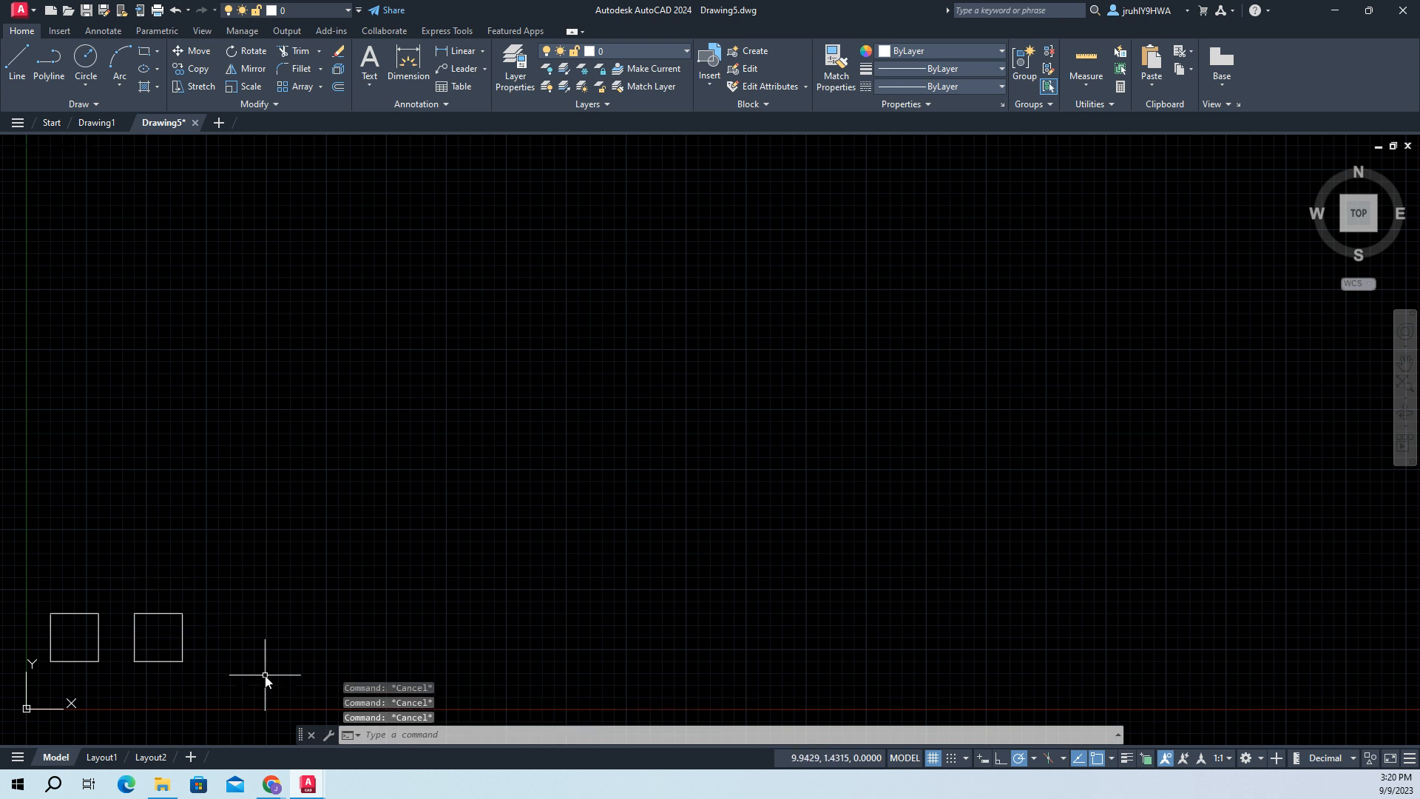
# - Draw a rectangle with its first corner at (8,2) and the opposite corner at the relative offset @1.5,1.5
pyautogui.click(420, 732)
pyautogui.write('rect')
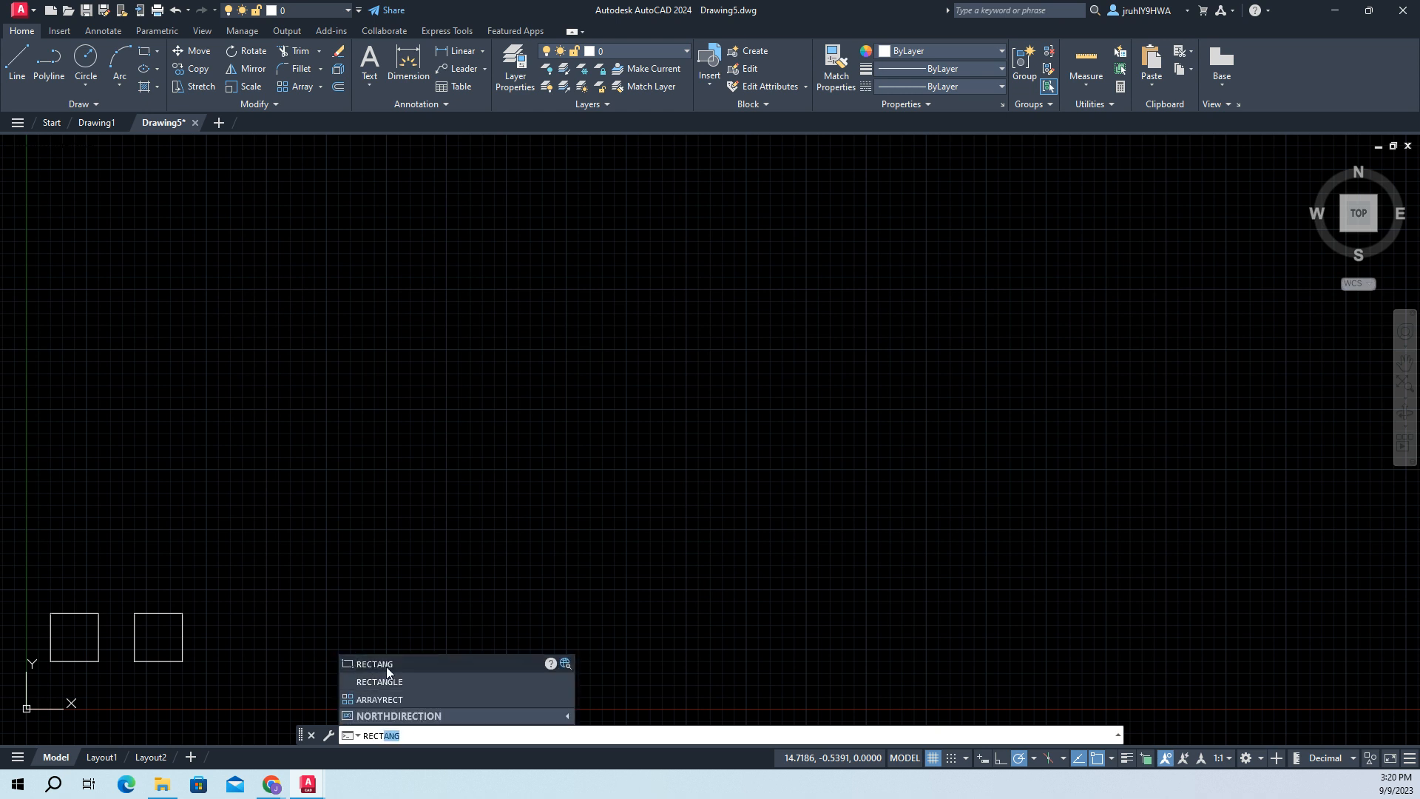
pyautogui.click(386, 667)
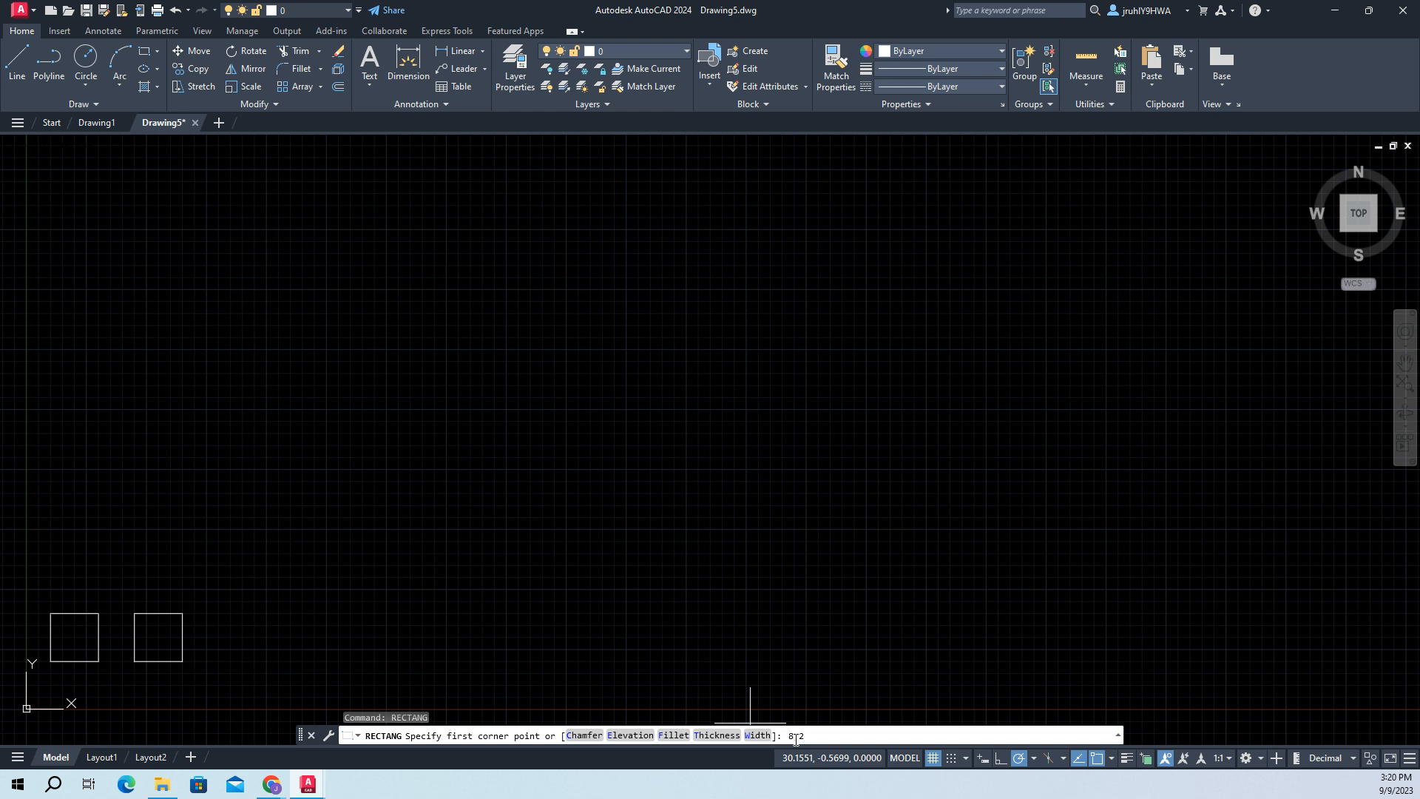
pyautogui.press('Return')
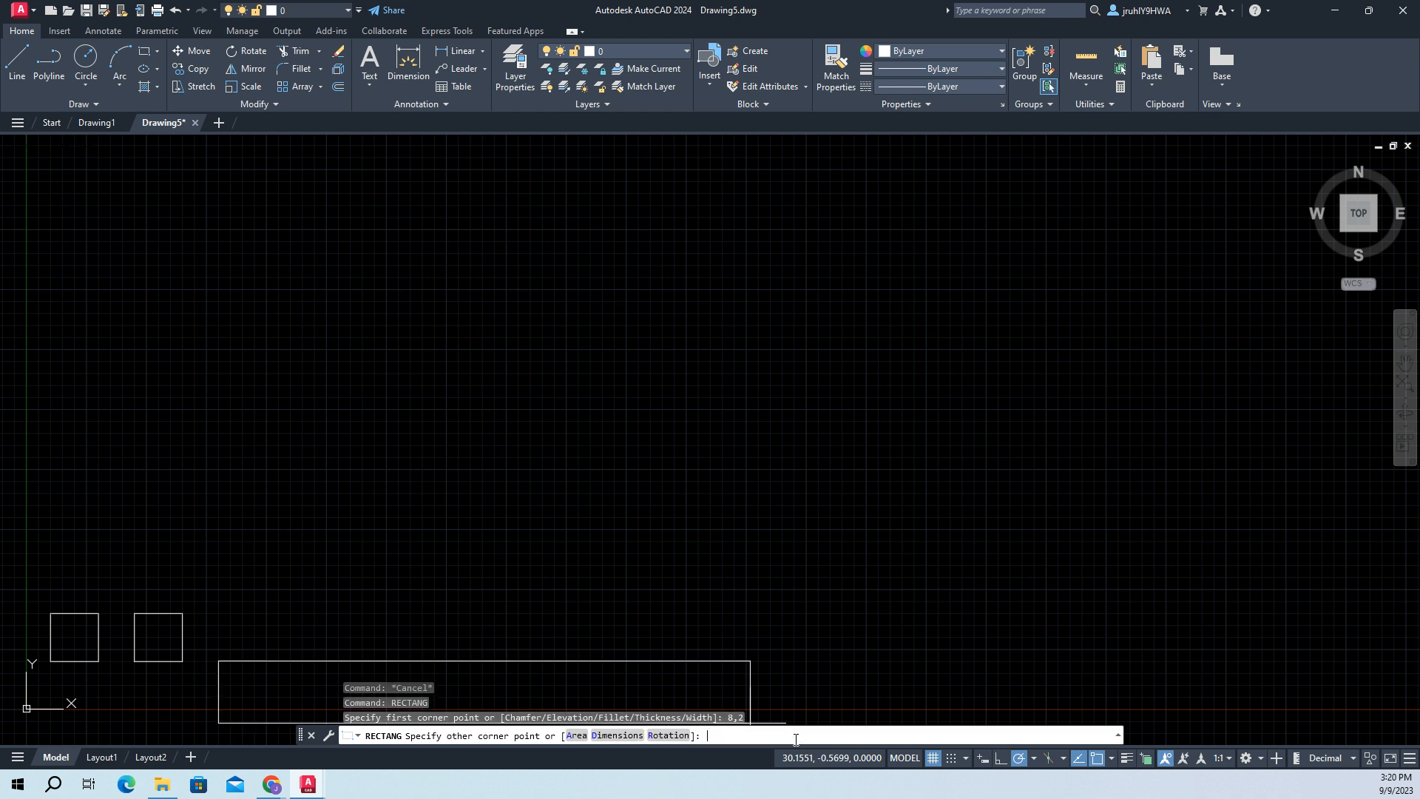
pyautogui.write('@1.5,1.5')
pyautogui.press('Return')
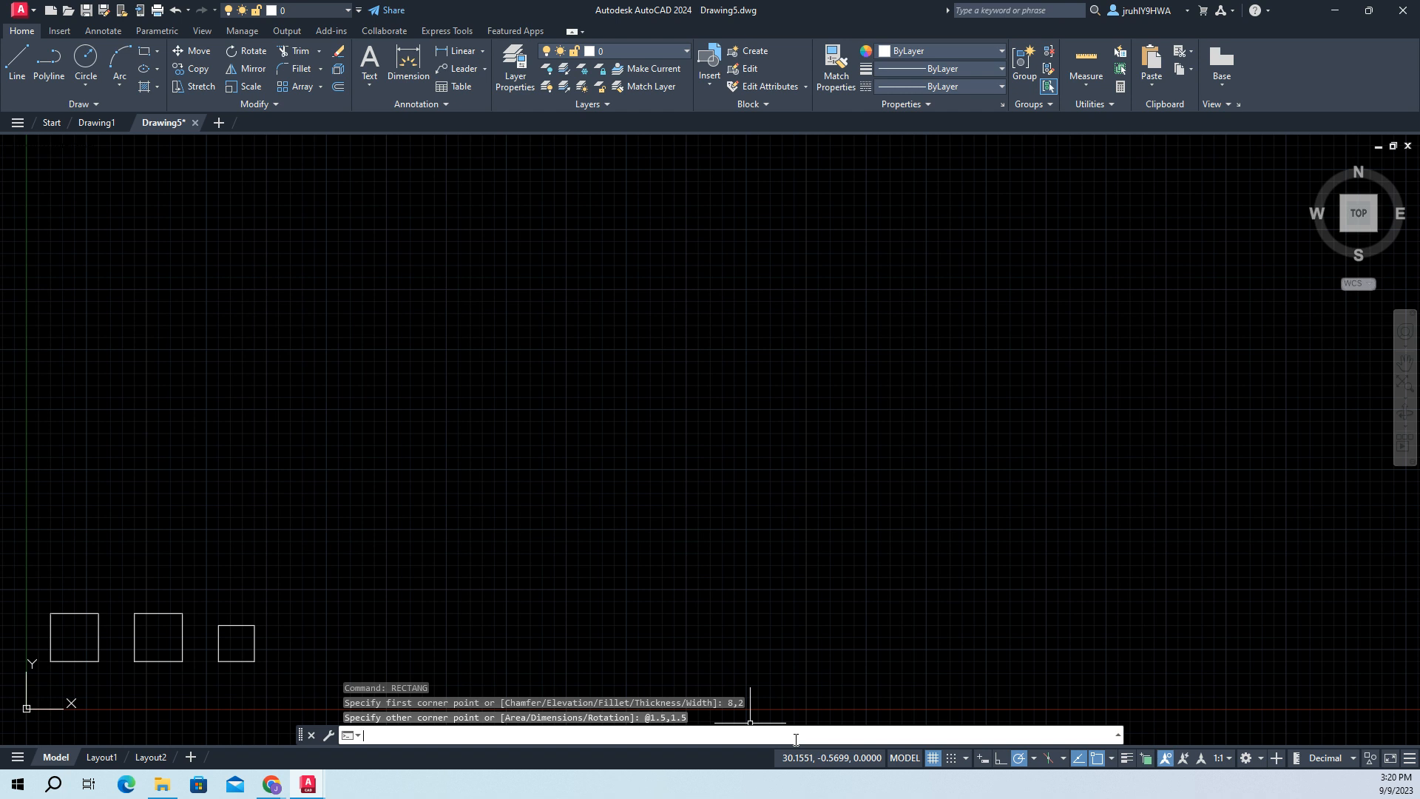
# - Draw a vertical line from (2,5) to (2,6.5) above the first square
pyautogui.write('LINE')
pyautogui.press('Return')
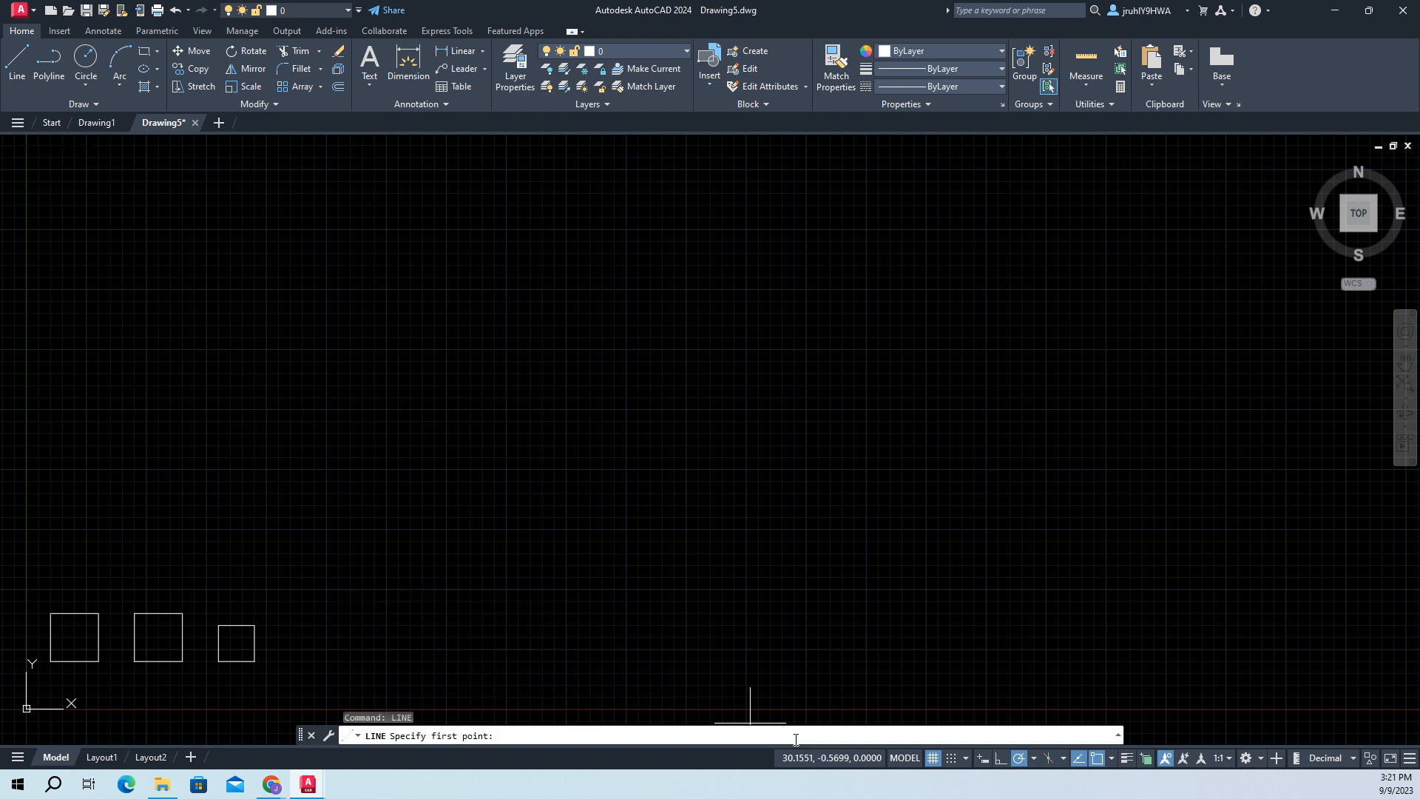
pyautogui.write('2,5')
pyautogui.press('Return')
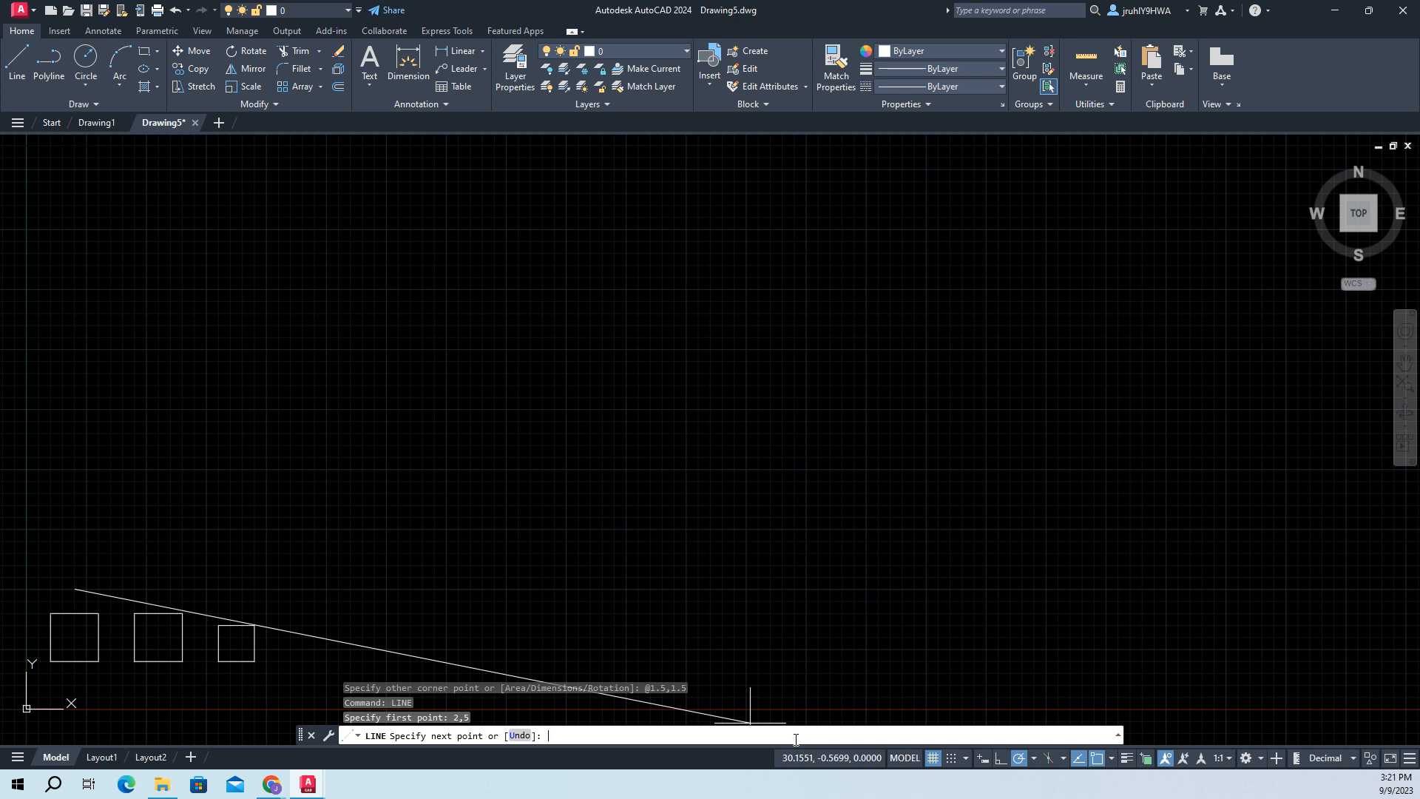
pyautogui.write('2,6.5')
pyautogui.press('Return')
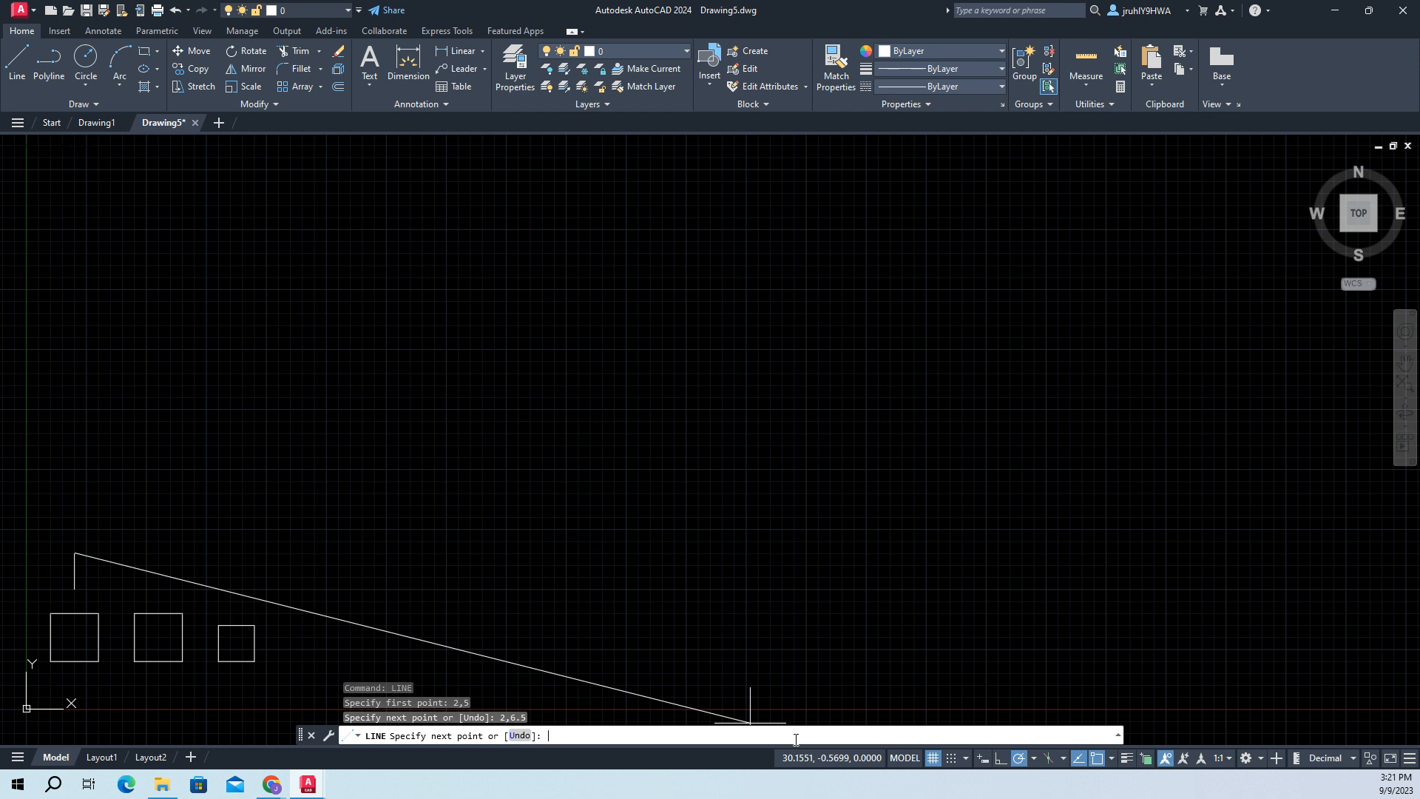
pyautogui.press('Return')
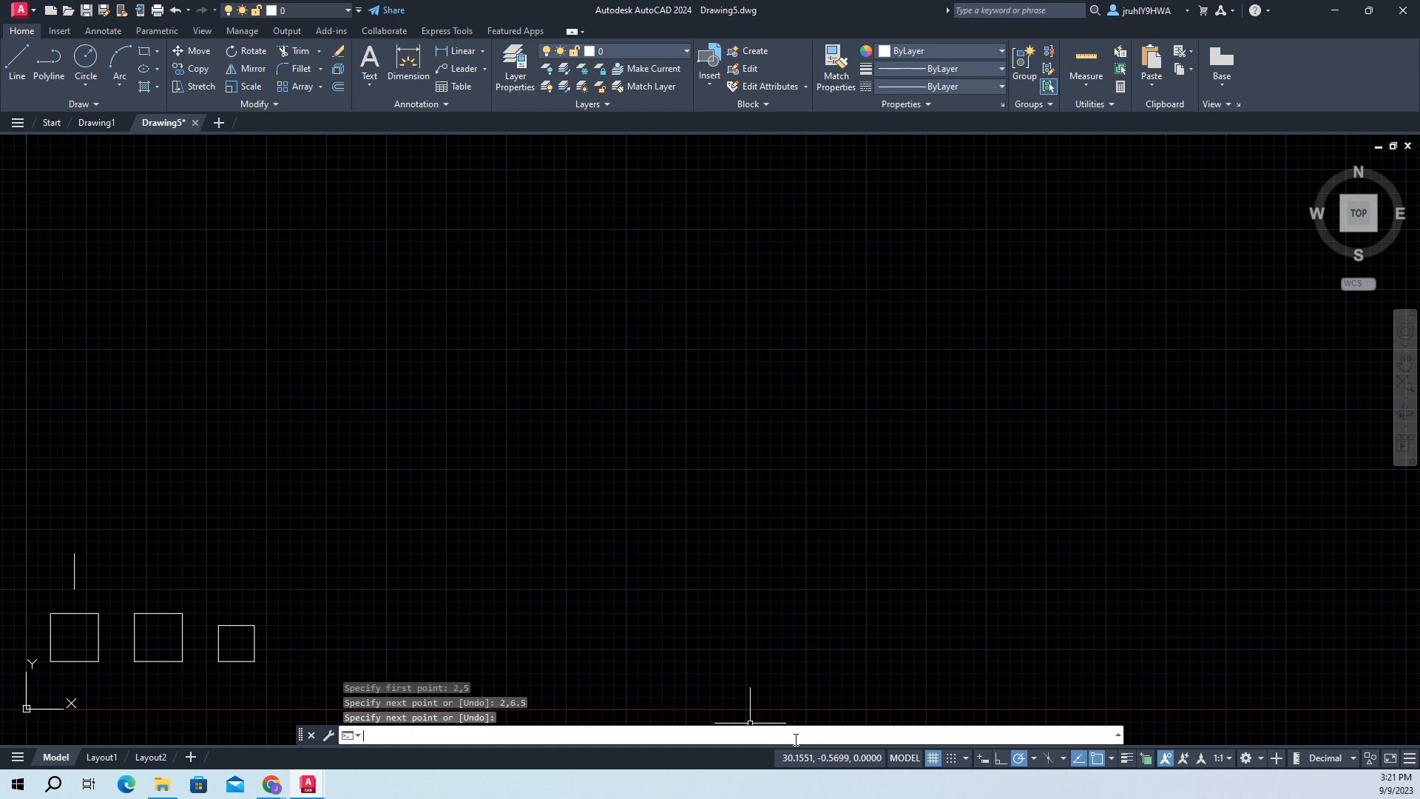
# - Draw a horizontal line from (1,6) to (3,6) across the vertical line
pyautogui.write('line')
pyautogui.press('Return')
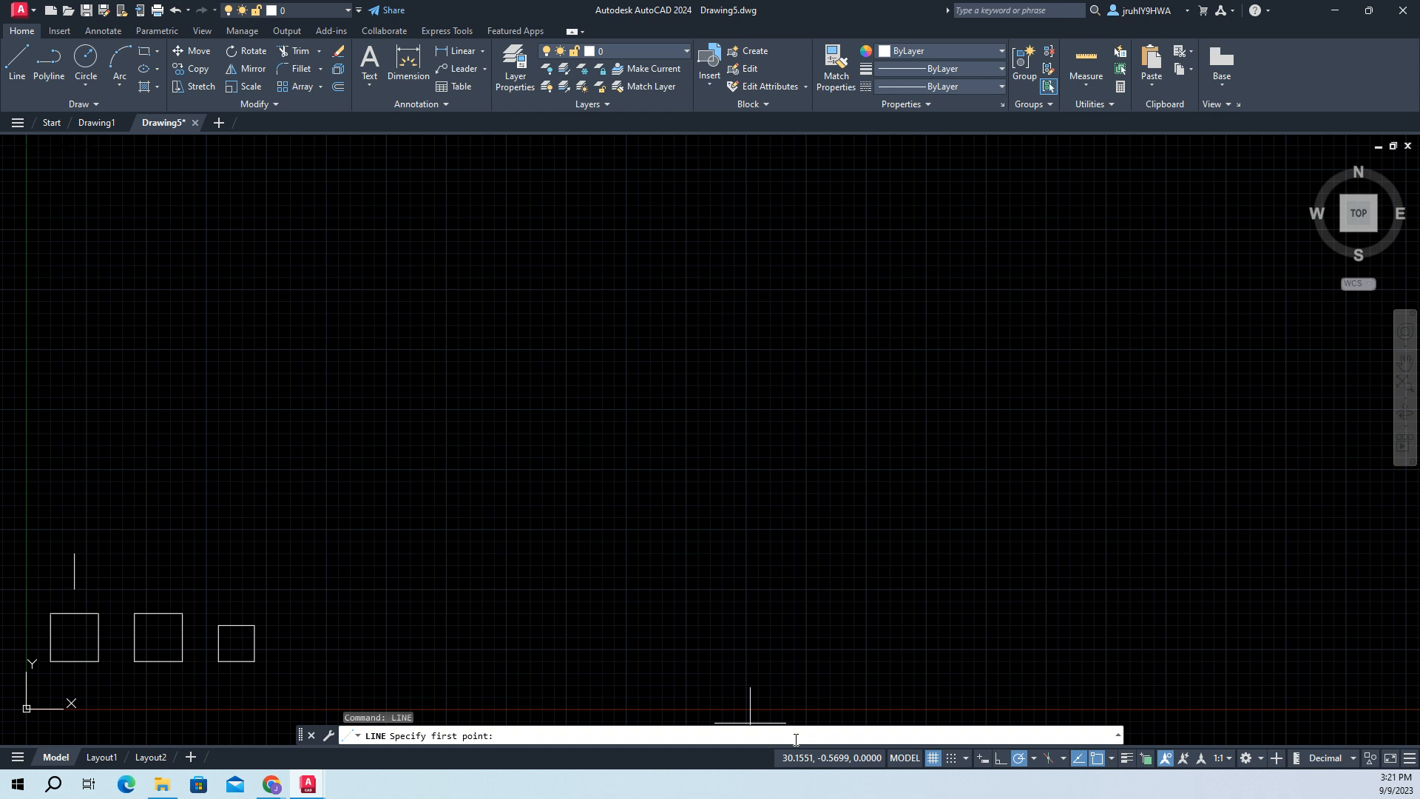
pyautogui.write('1,6')
pyautogui.press('Return')
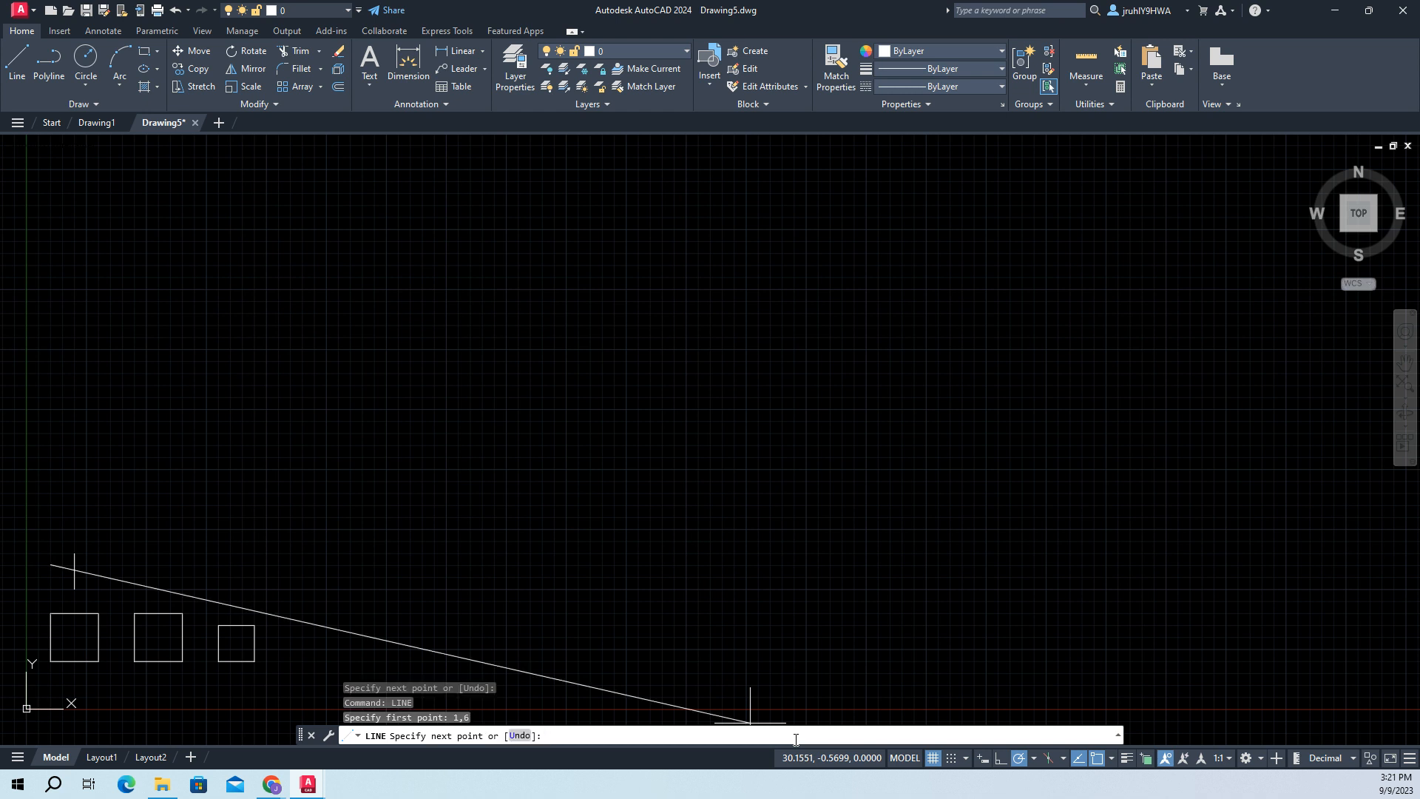
pyautogui.write('3,6')
pyautogui.press('Return')
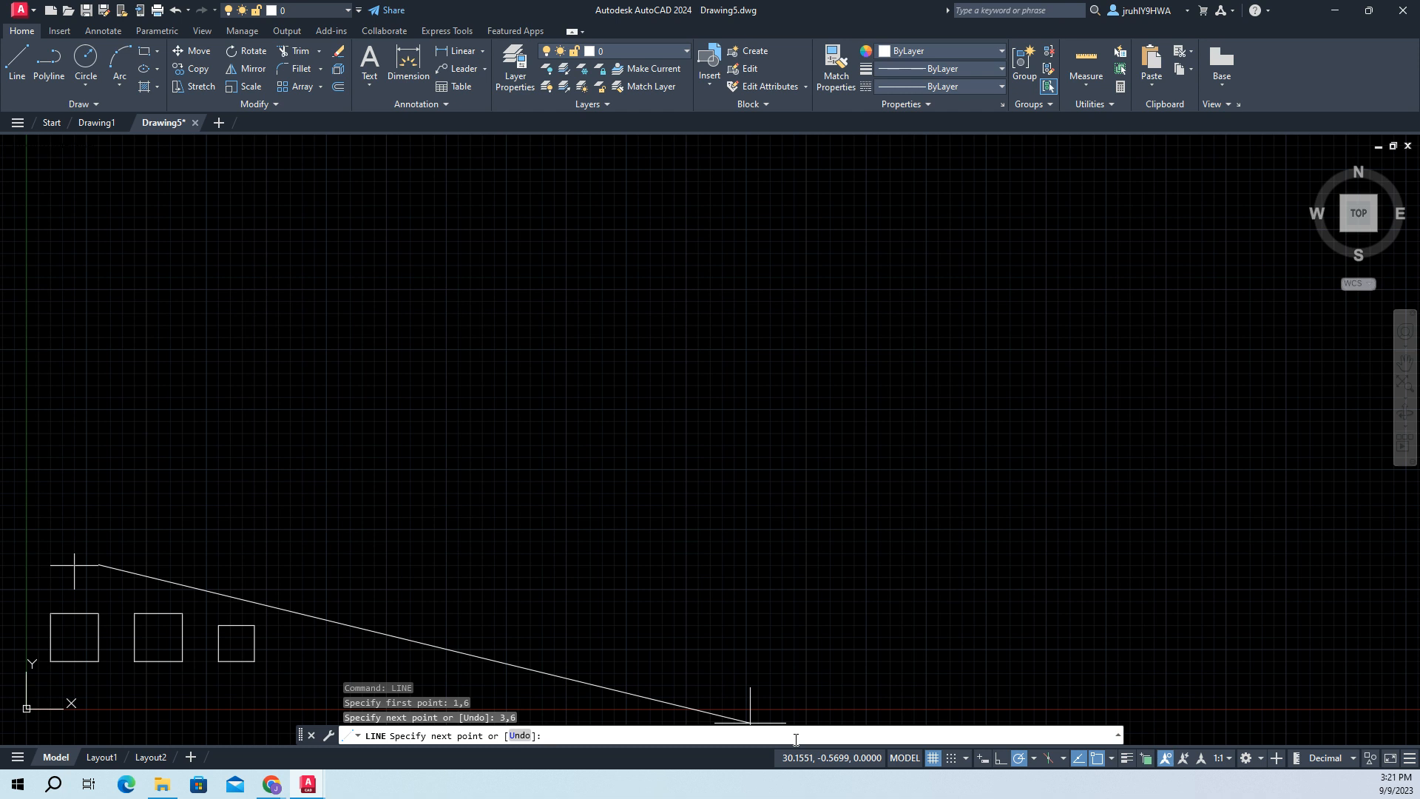
# - Trim off the part of the first vertical line that projects above the horizontal line crossing it
pyautogui.press('Return')
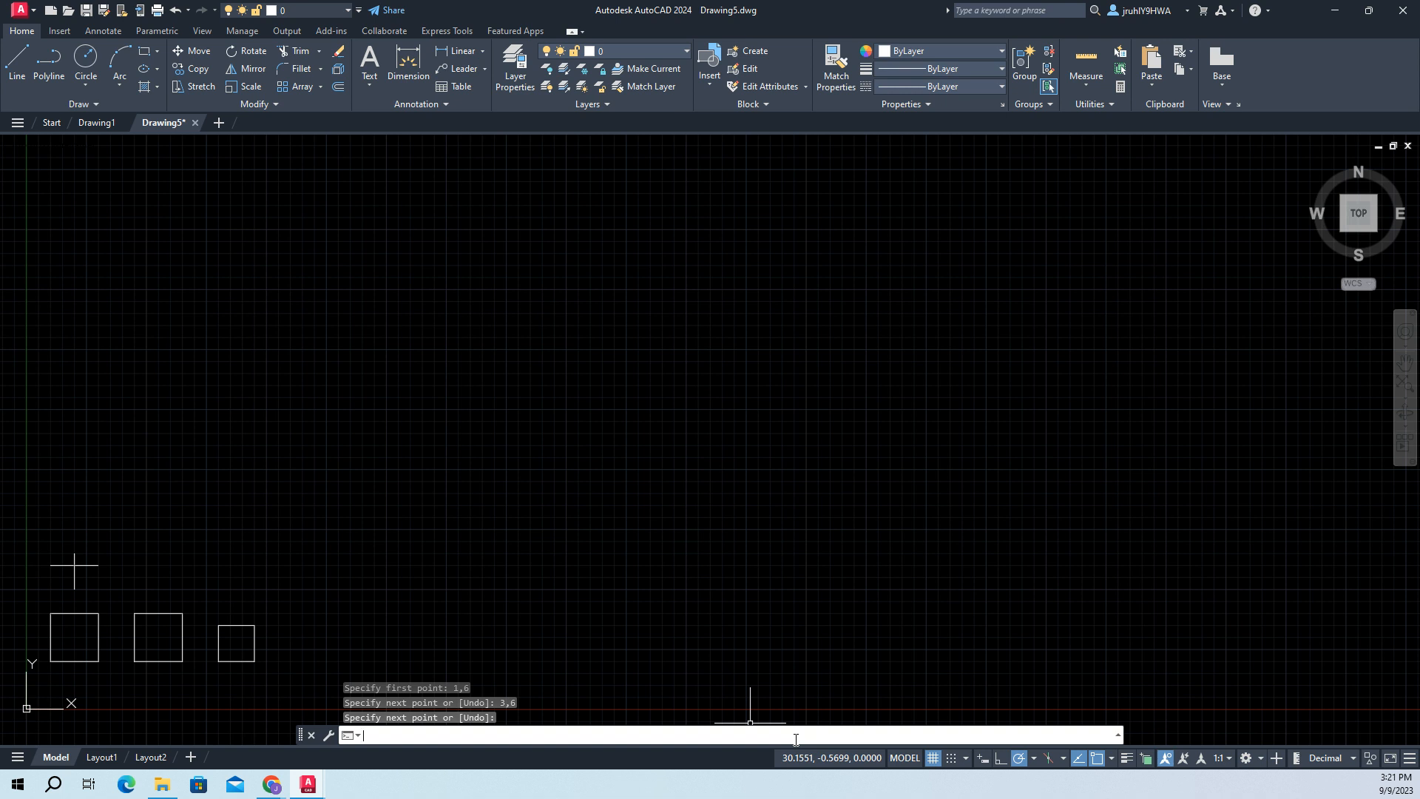
pyautogui.write('trim')
pyautogui.press('BackSpace')
pyautogui.press('BackSpace')
pyautogui.press('BackSpace')
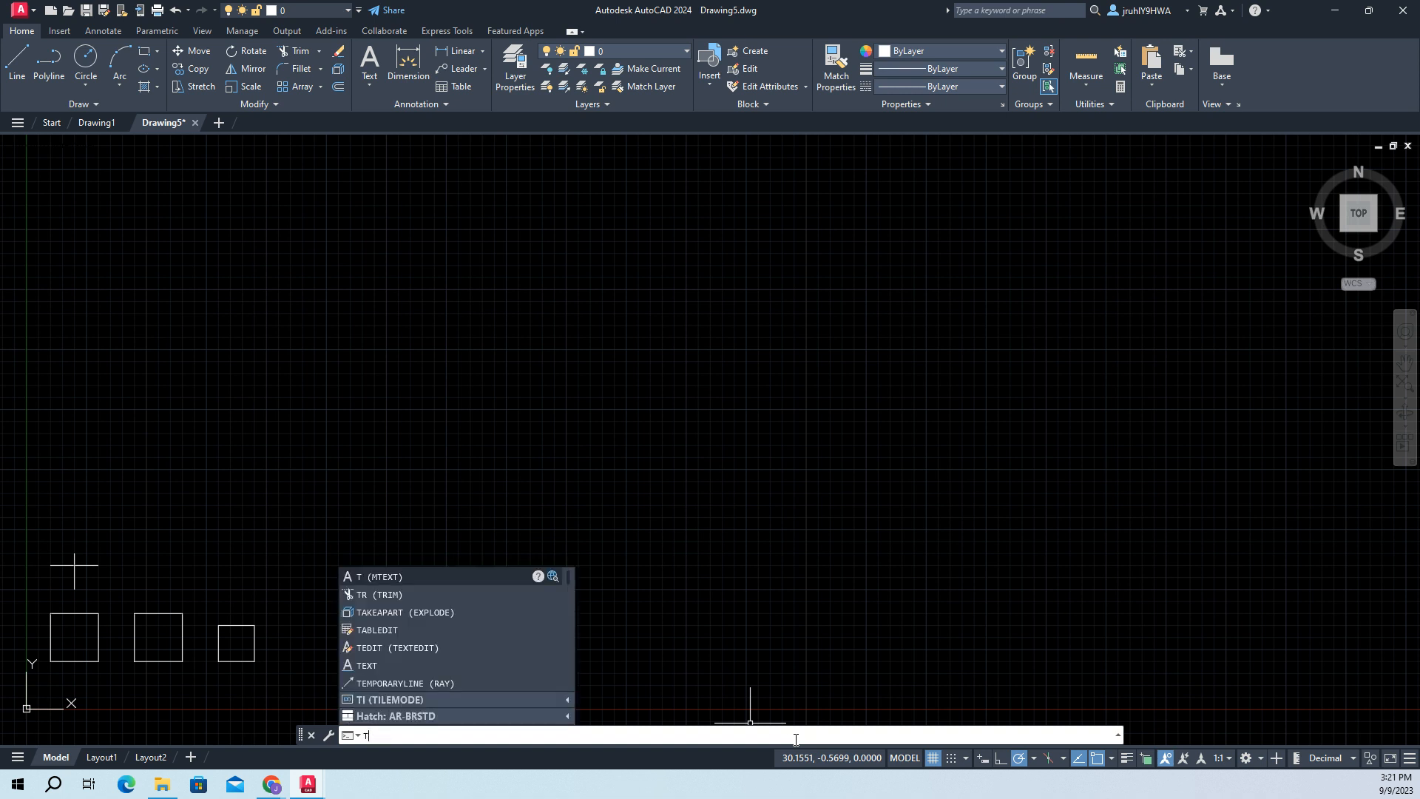
pyautogui.write('rim')
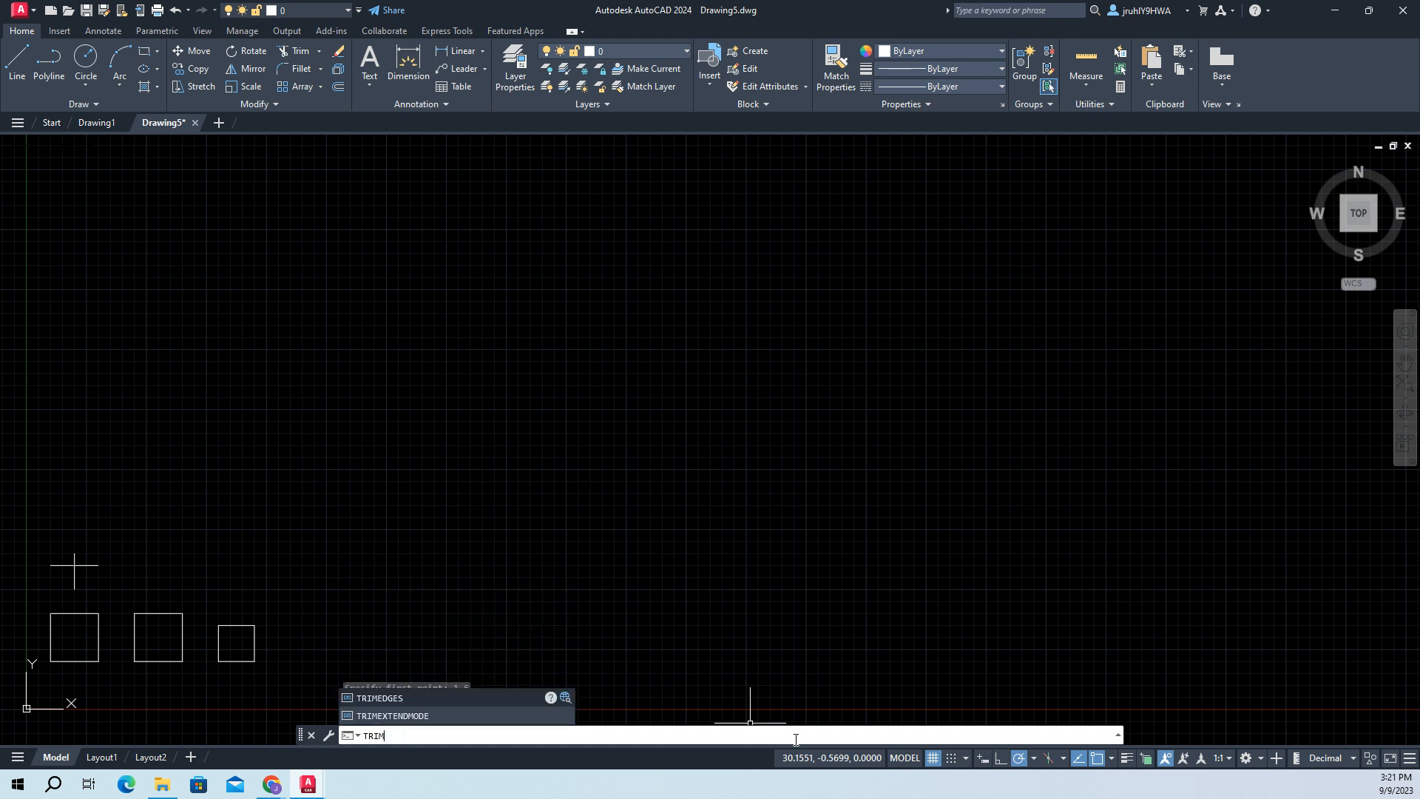
pyautogui.press('Return')
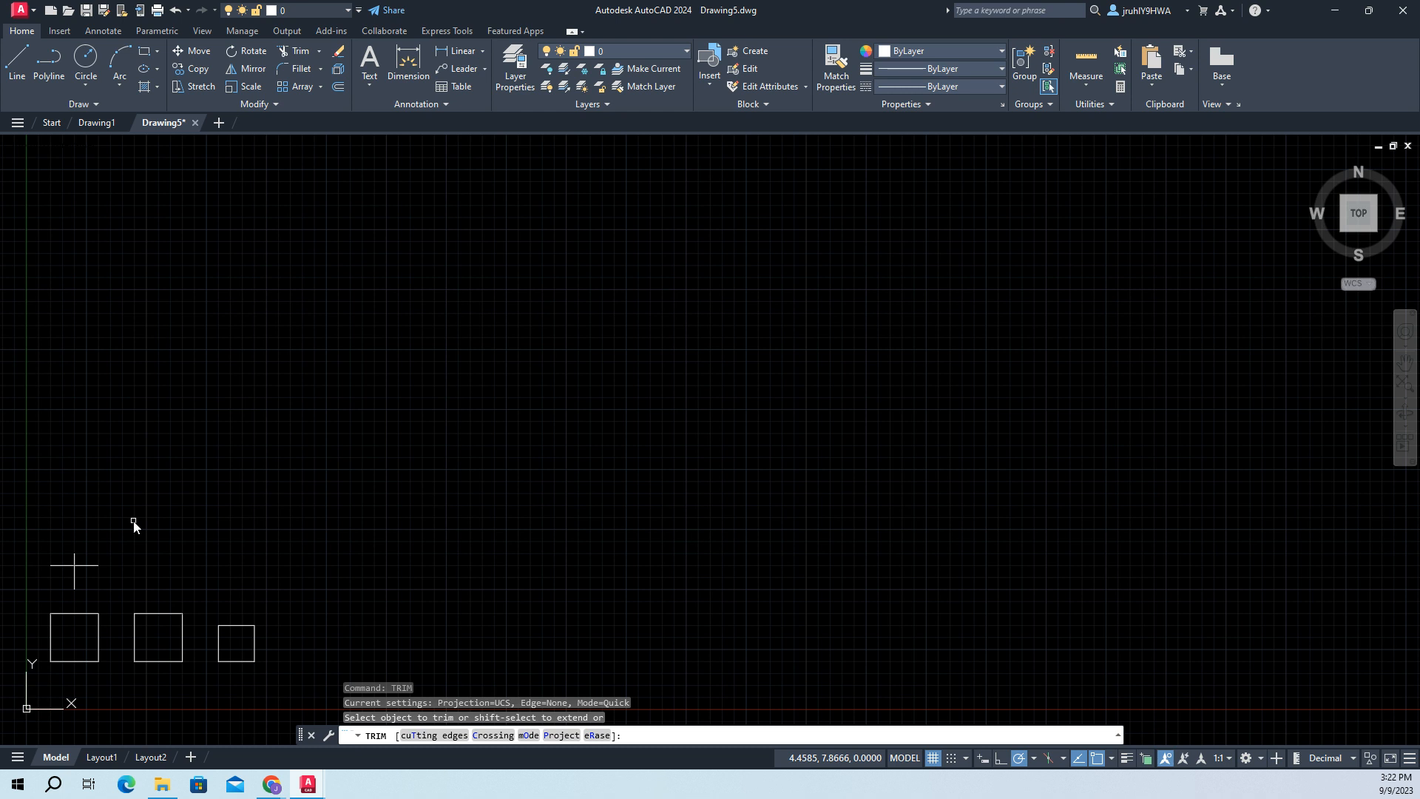
pyautogui.click(74, 561)
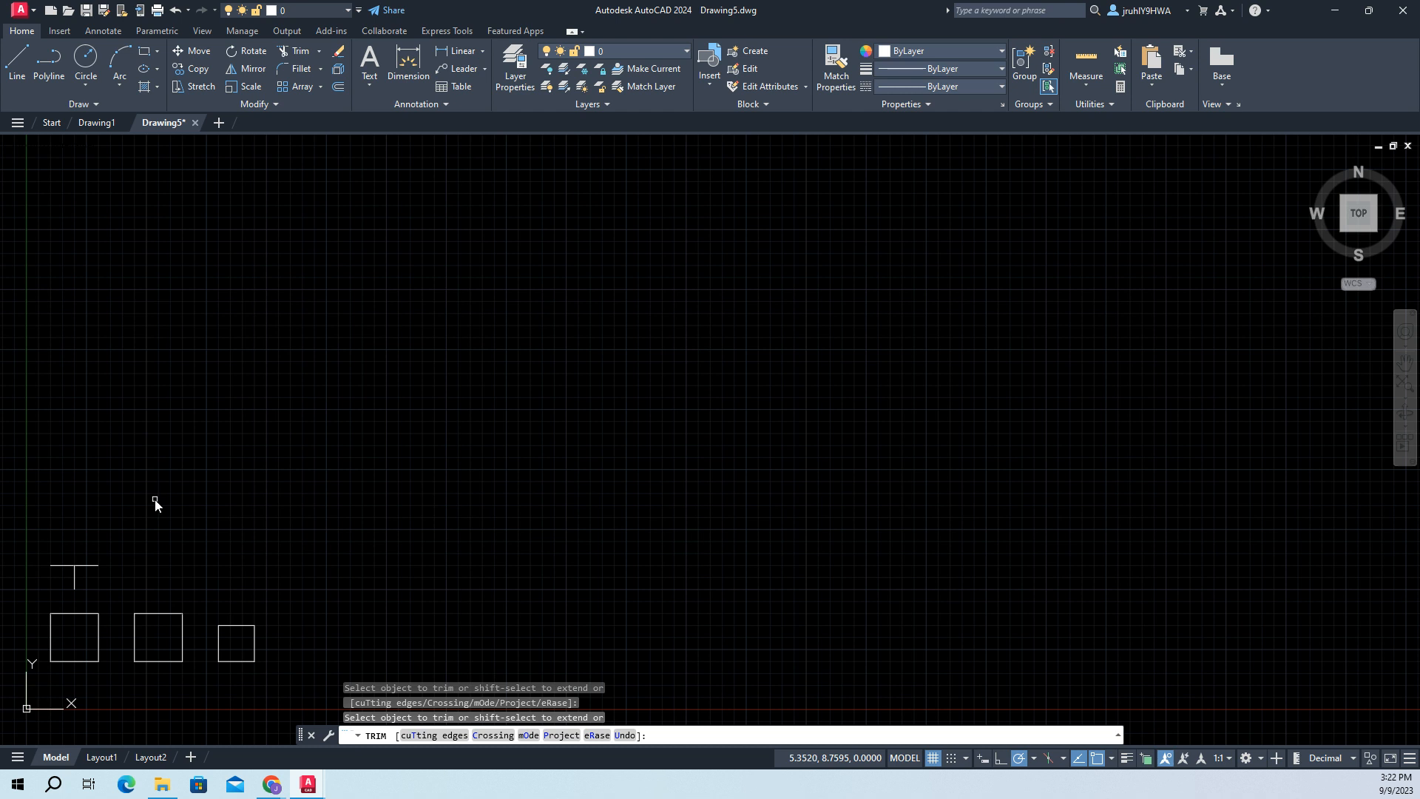
pyautogui.press('Return')
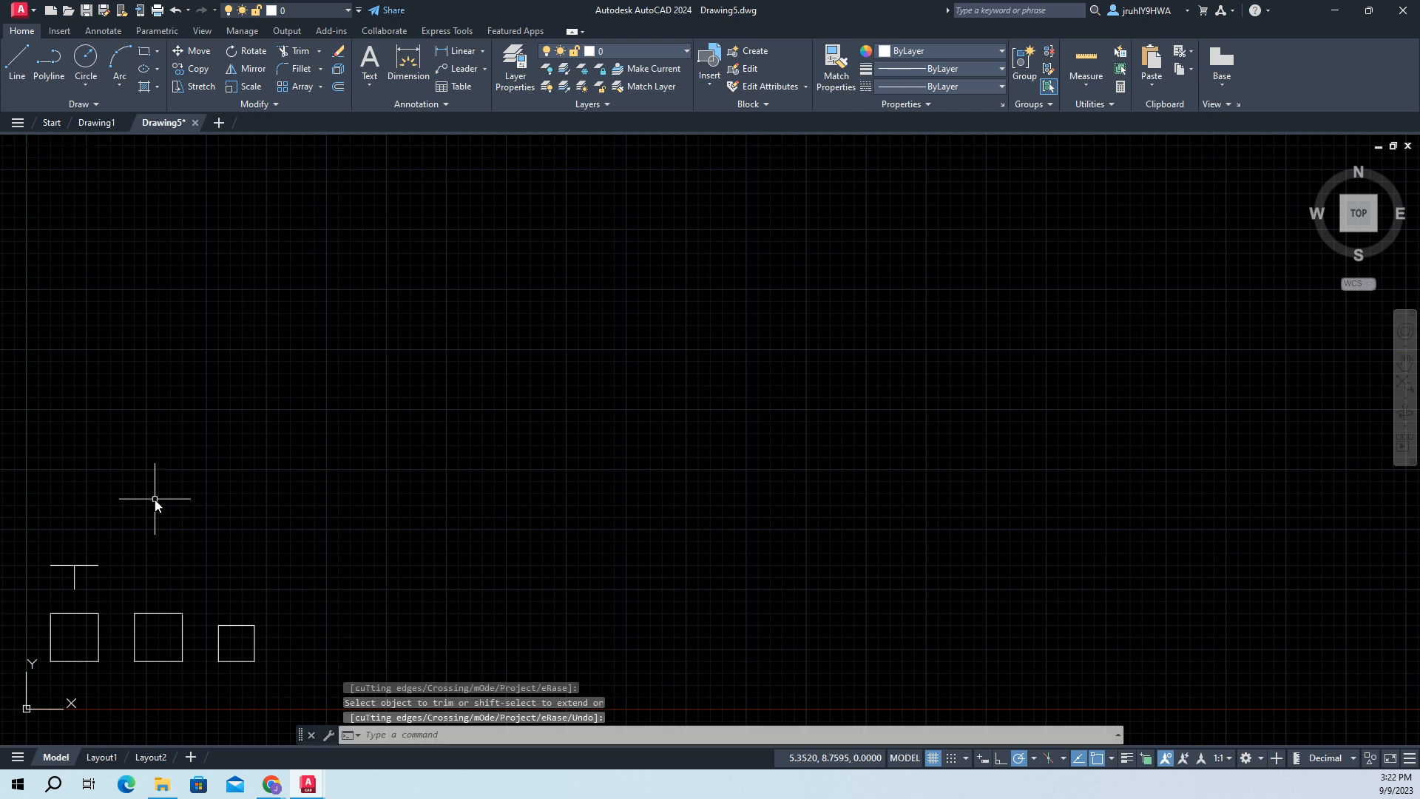
pyautogui.press('Escape')
pyautogui.press('Escape')
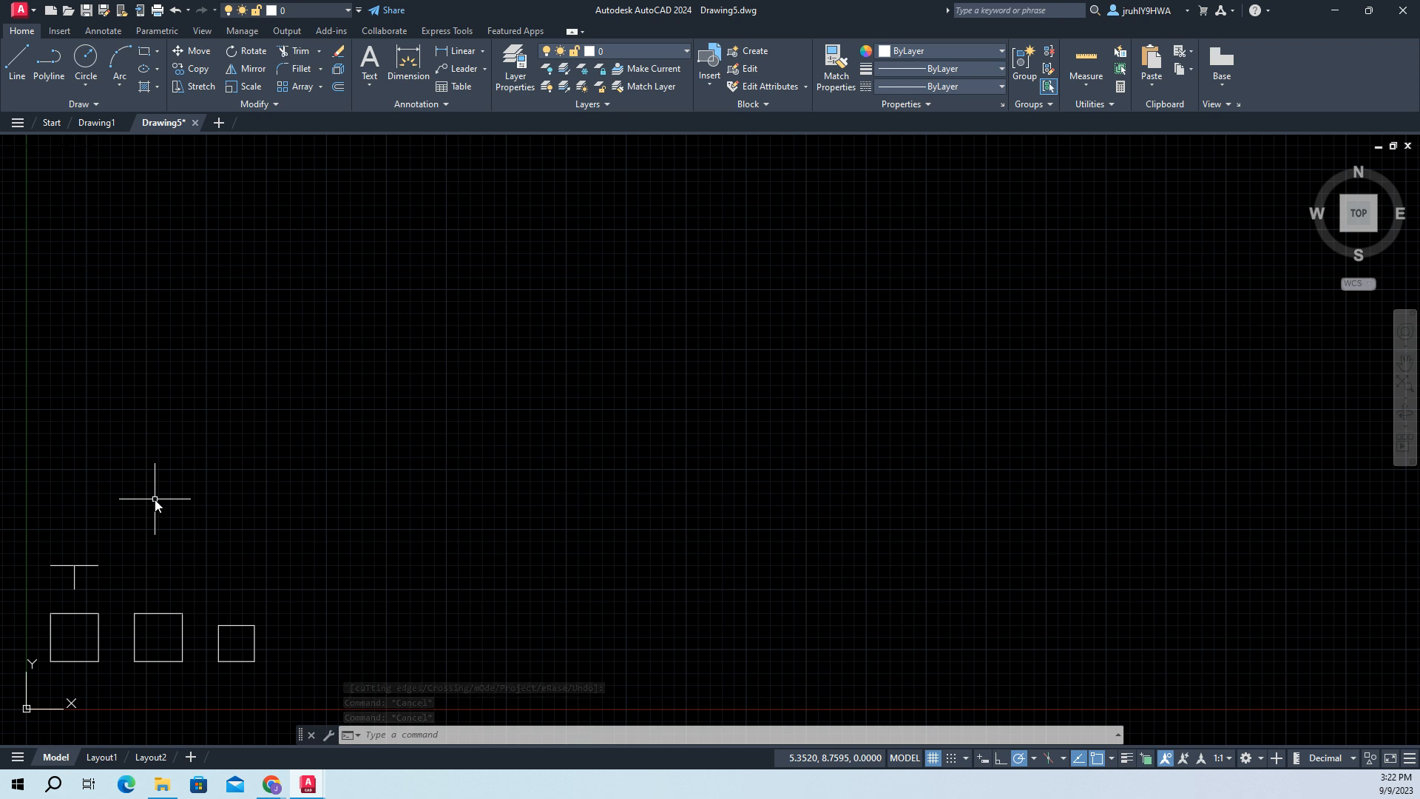
# - Draw a horizontal line from (4,6.5) to (6,6.5) above the second square
pyautogui.write('line')
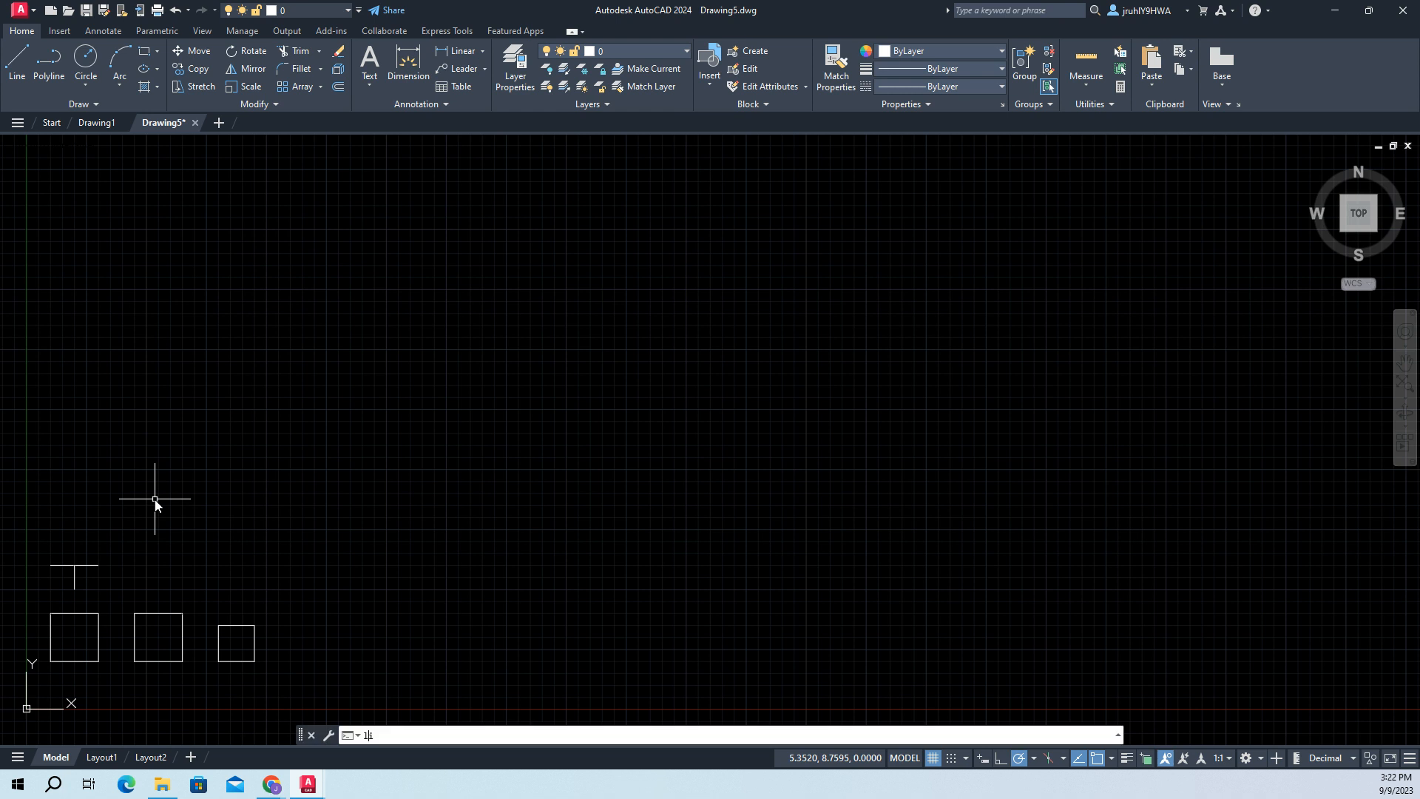
pyautogui.press('Return')
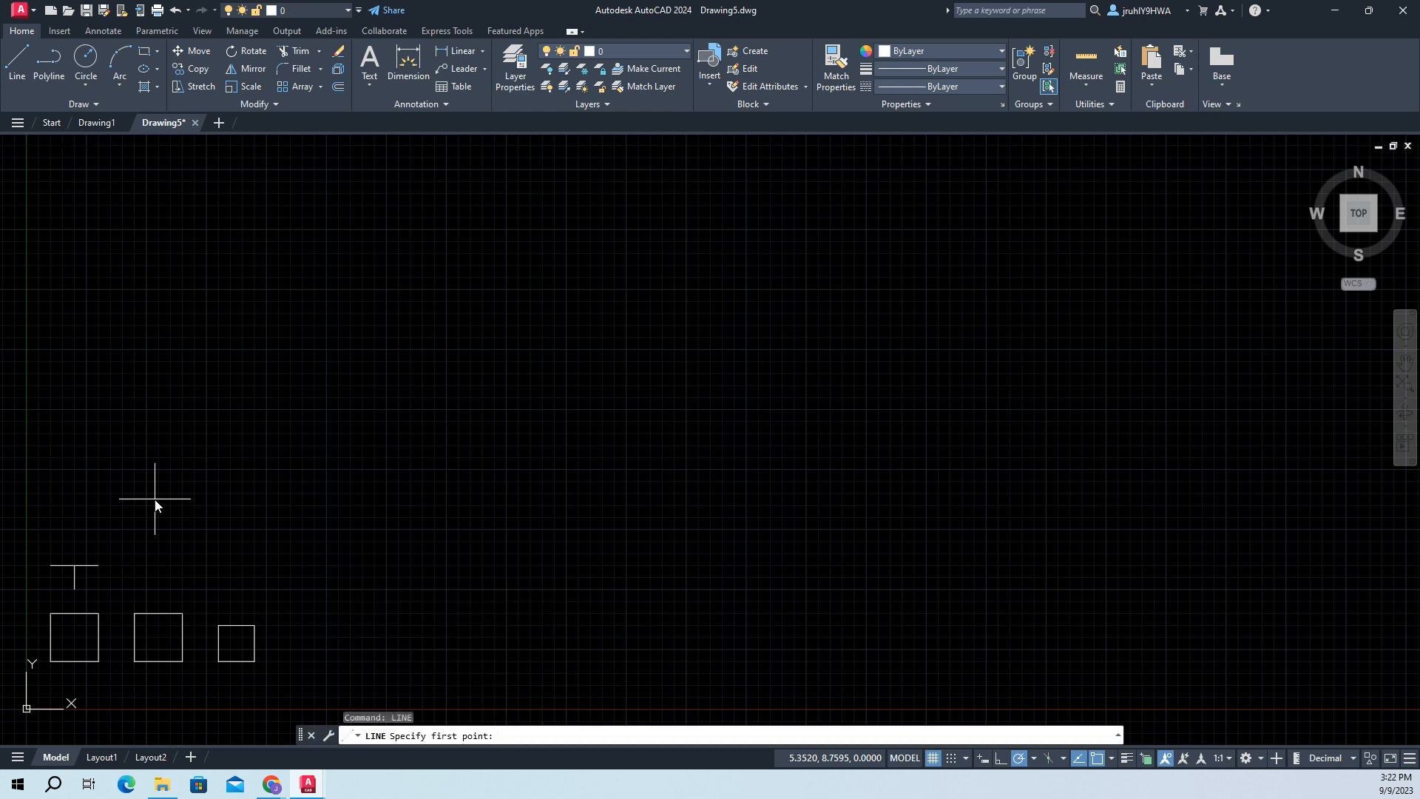
pyautogui.write('4,6')
pyautogui.write('.5')
pyautogui.press('Return')
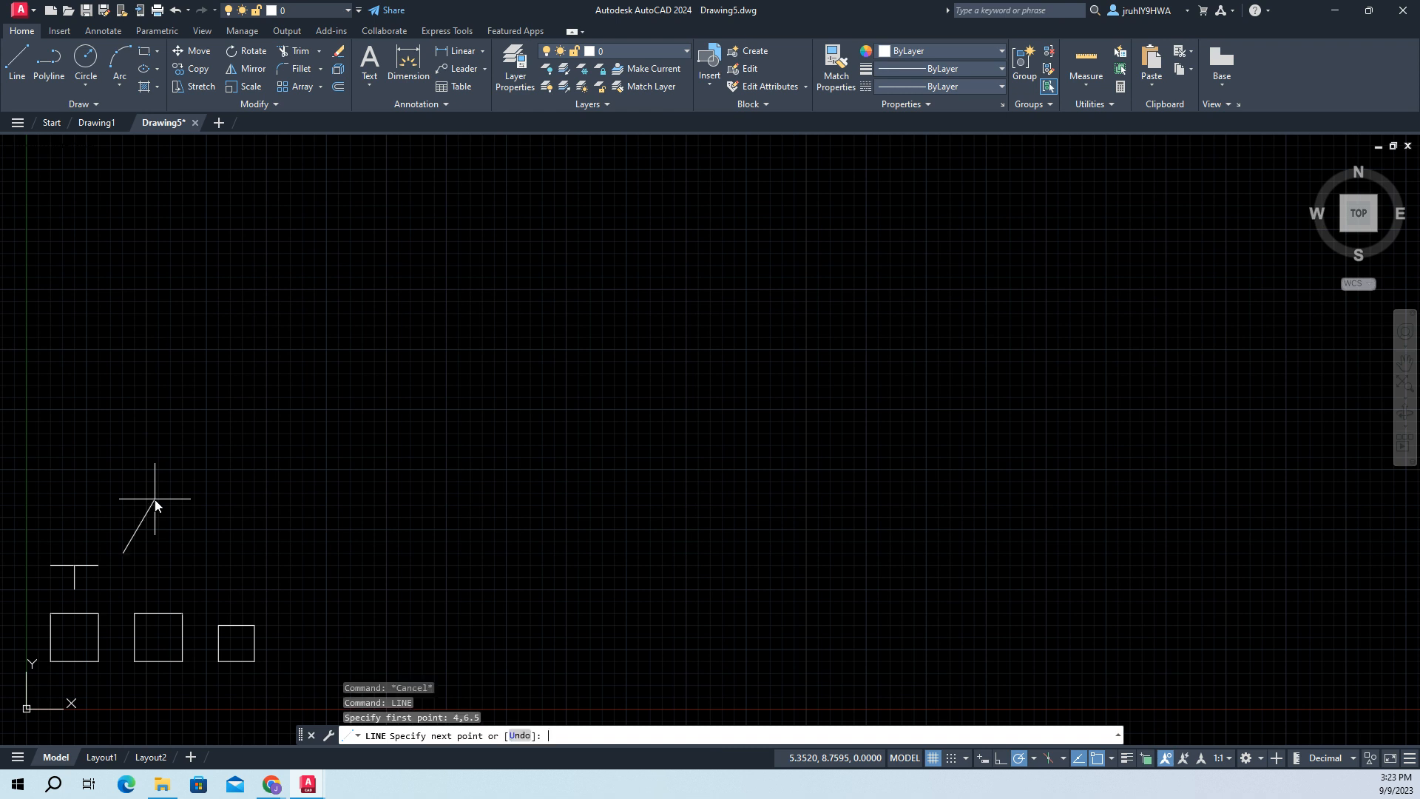
pyautogui.write('6,6.5')
pyautogui.press('Return')
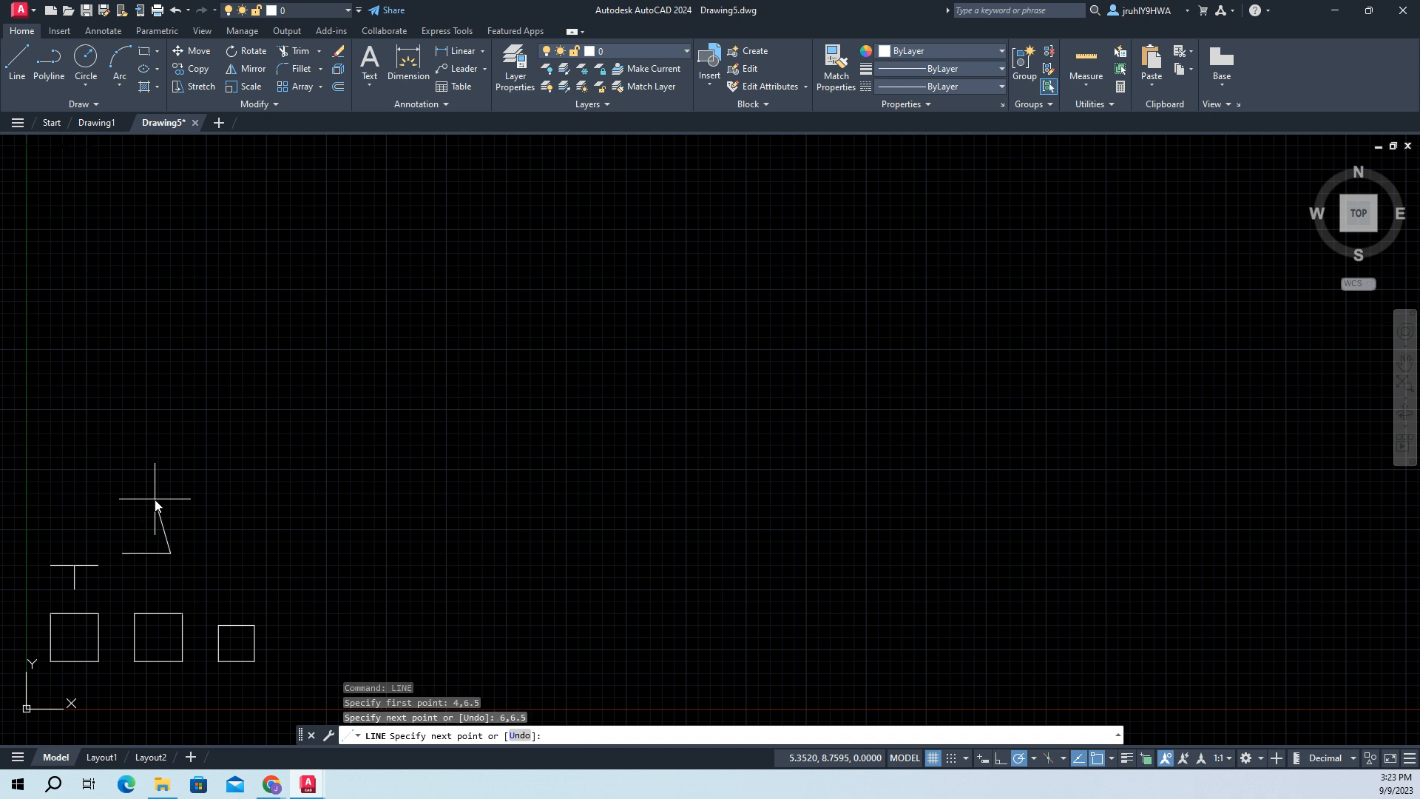
pyautogui.press('Return')
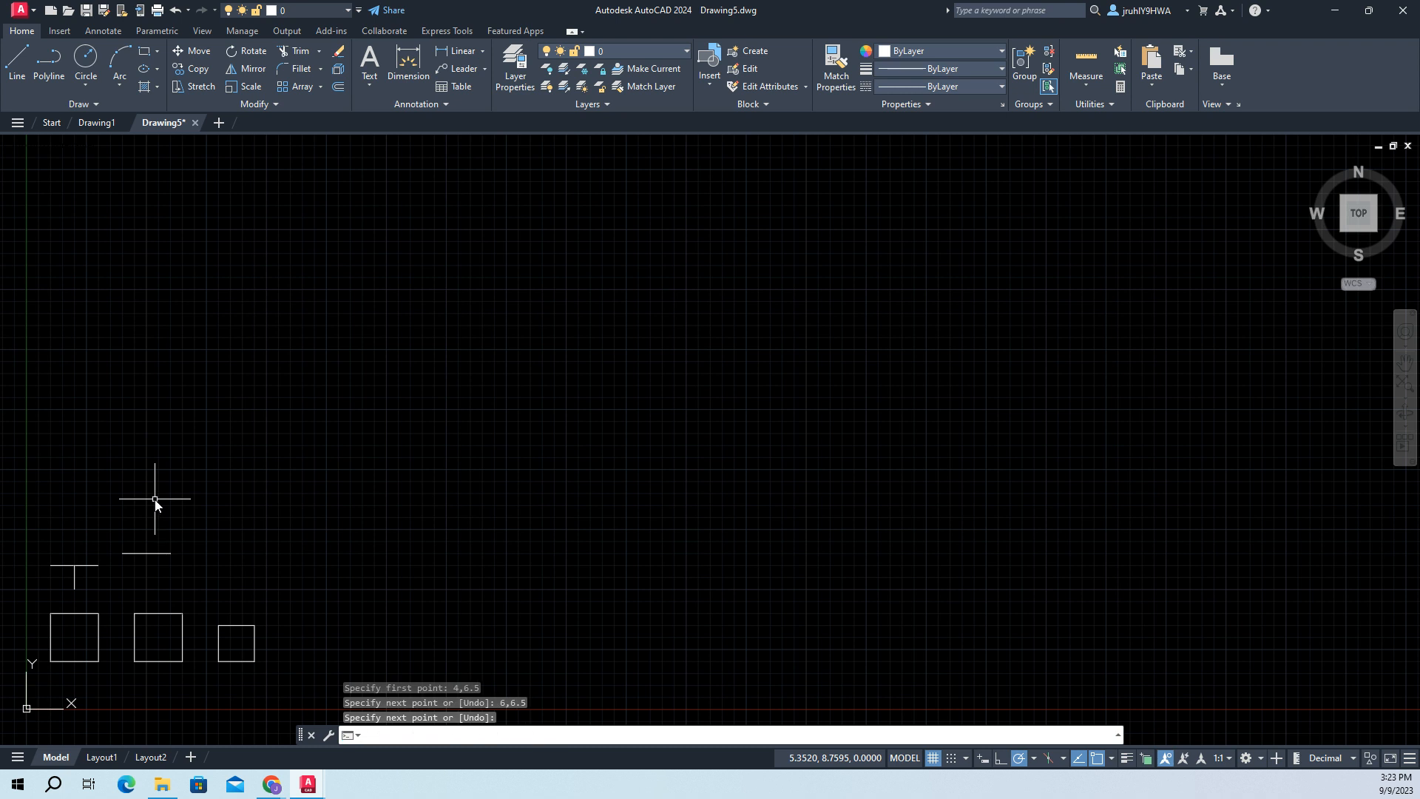
# - Draw a vertical line from (5,5) to (5,6) between the second square and the horizontal line above it
pyautogui.write('line')
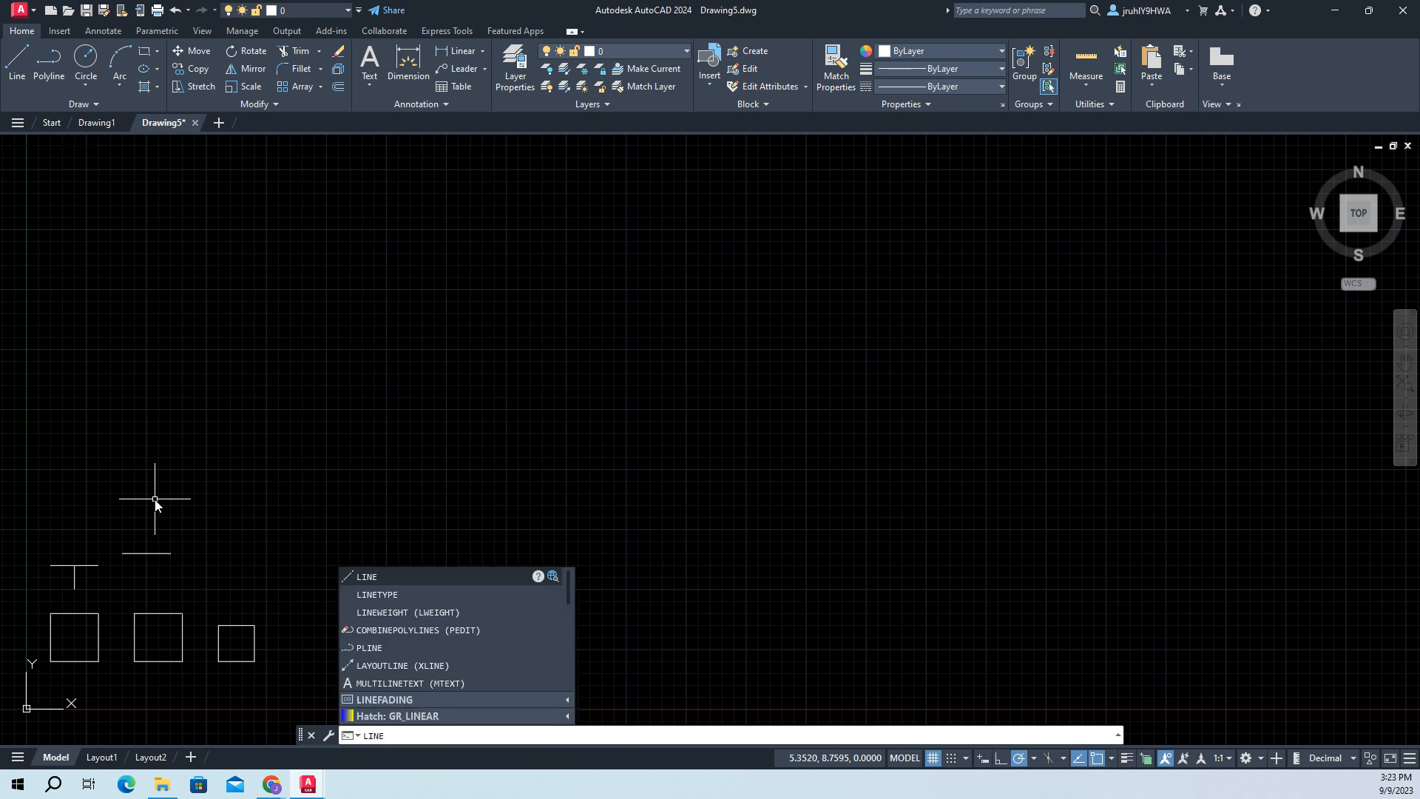
pyautogui.press('Return')
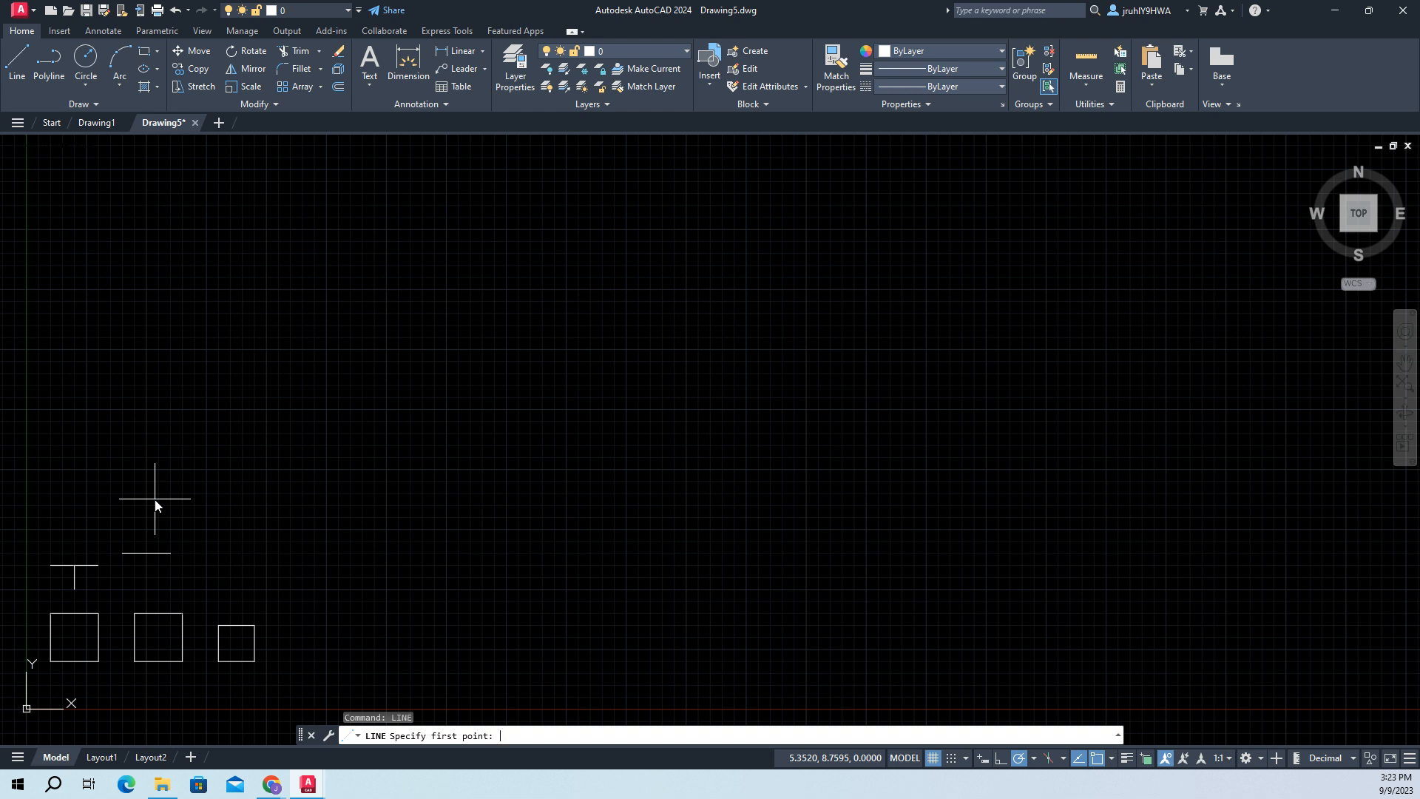
pyautogui.write('5,5')
pyautogui.press('Return')
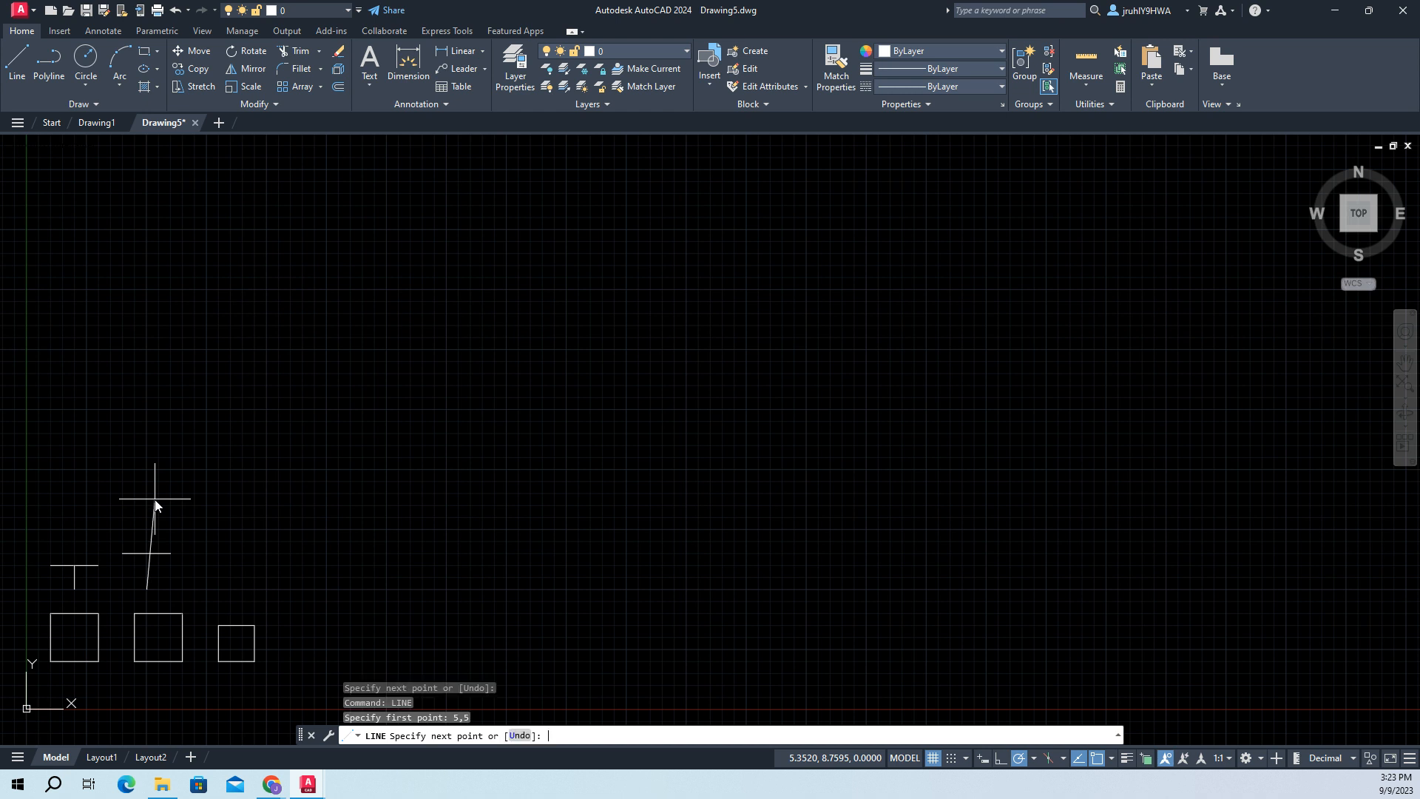
pyautogui.write('5,6')
pyautogui.press('Return')
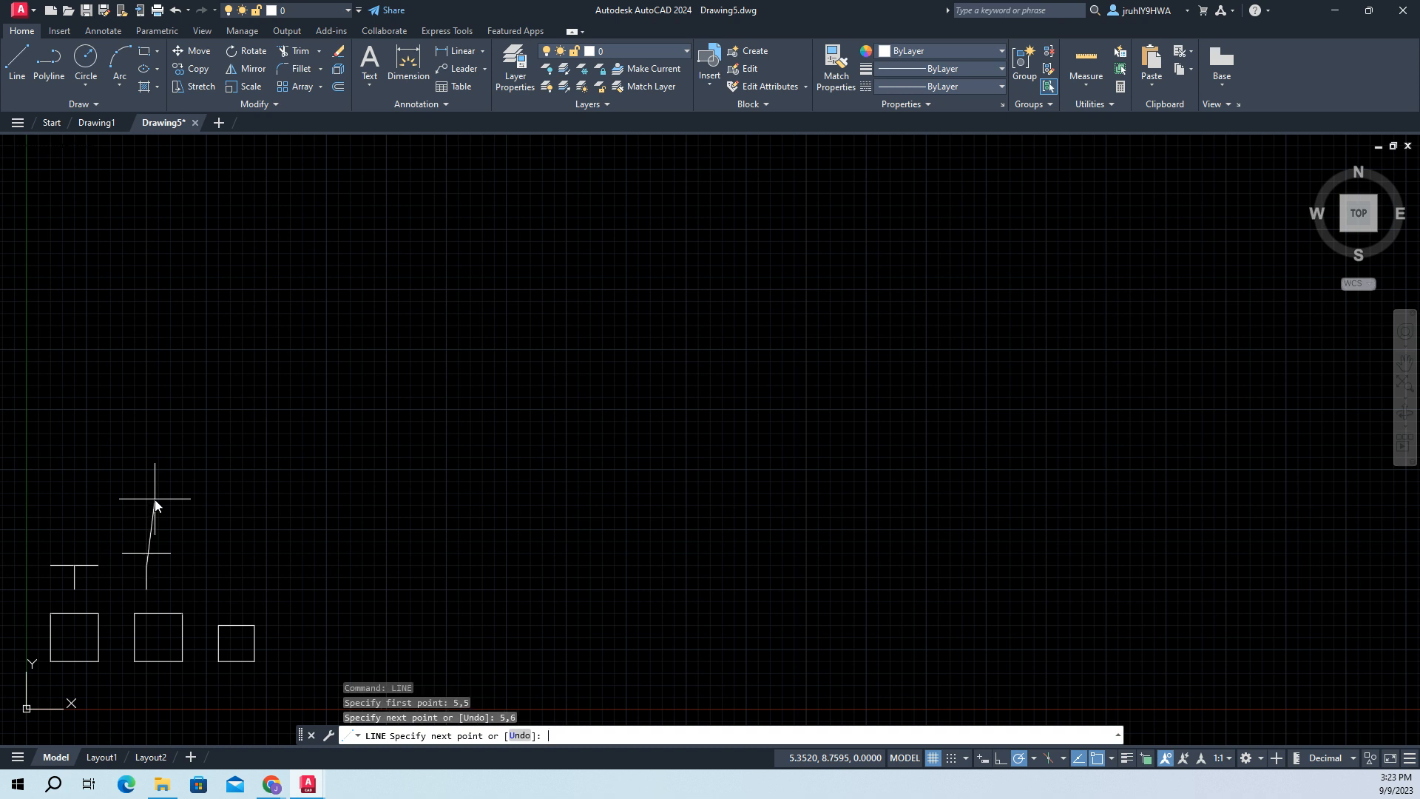
pyautogui.press('Return')
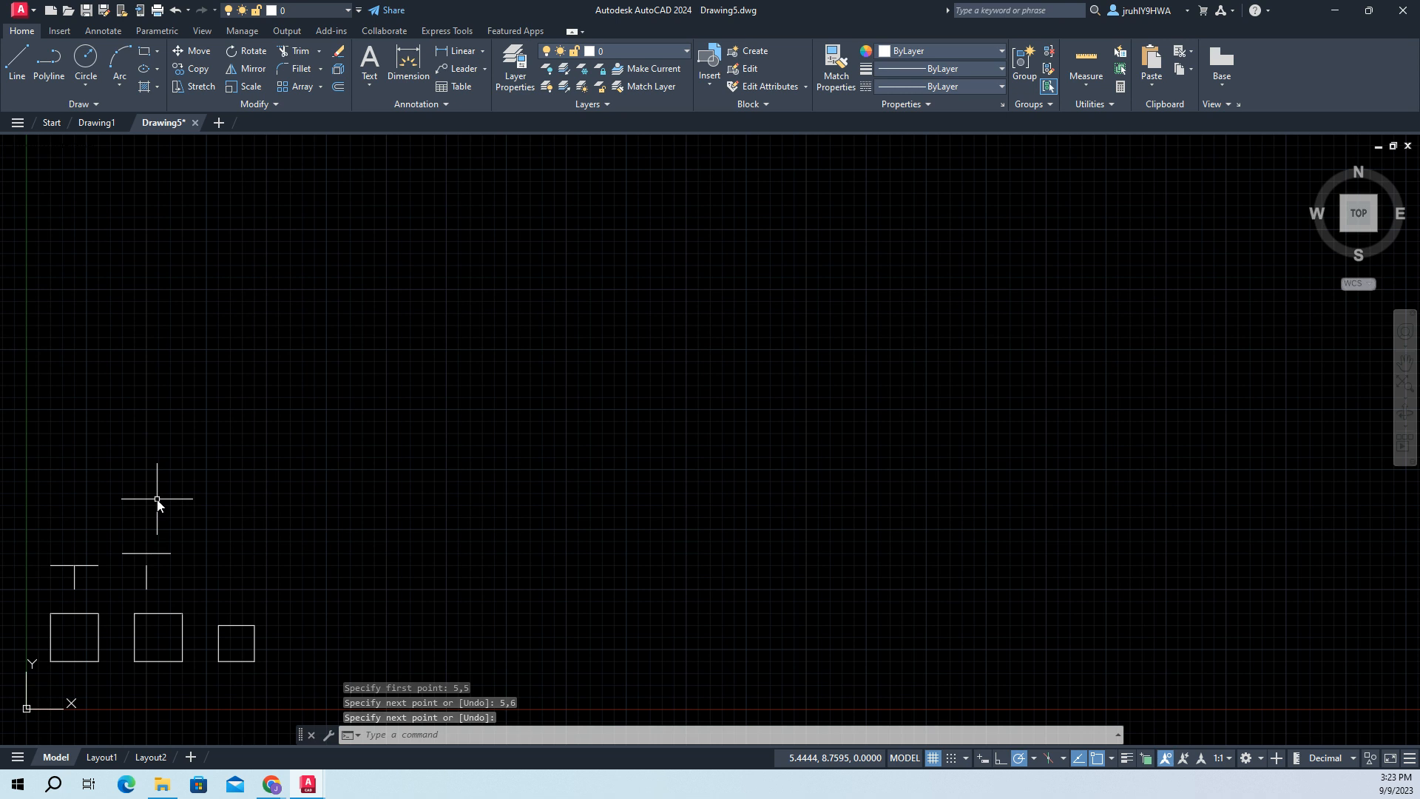
# - Extend the short vertical line above the second square up to the horizontal line over it
pyautogui.write('EXAe')
pyautogui.press('BackSpace')
pyautogui.press('BackSpace')
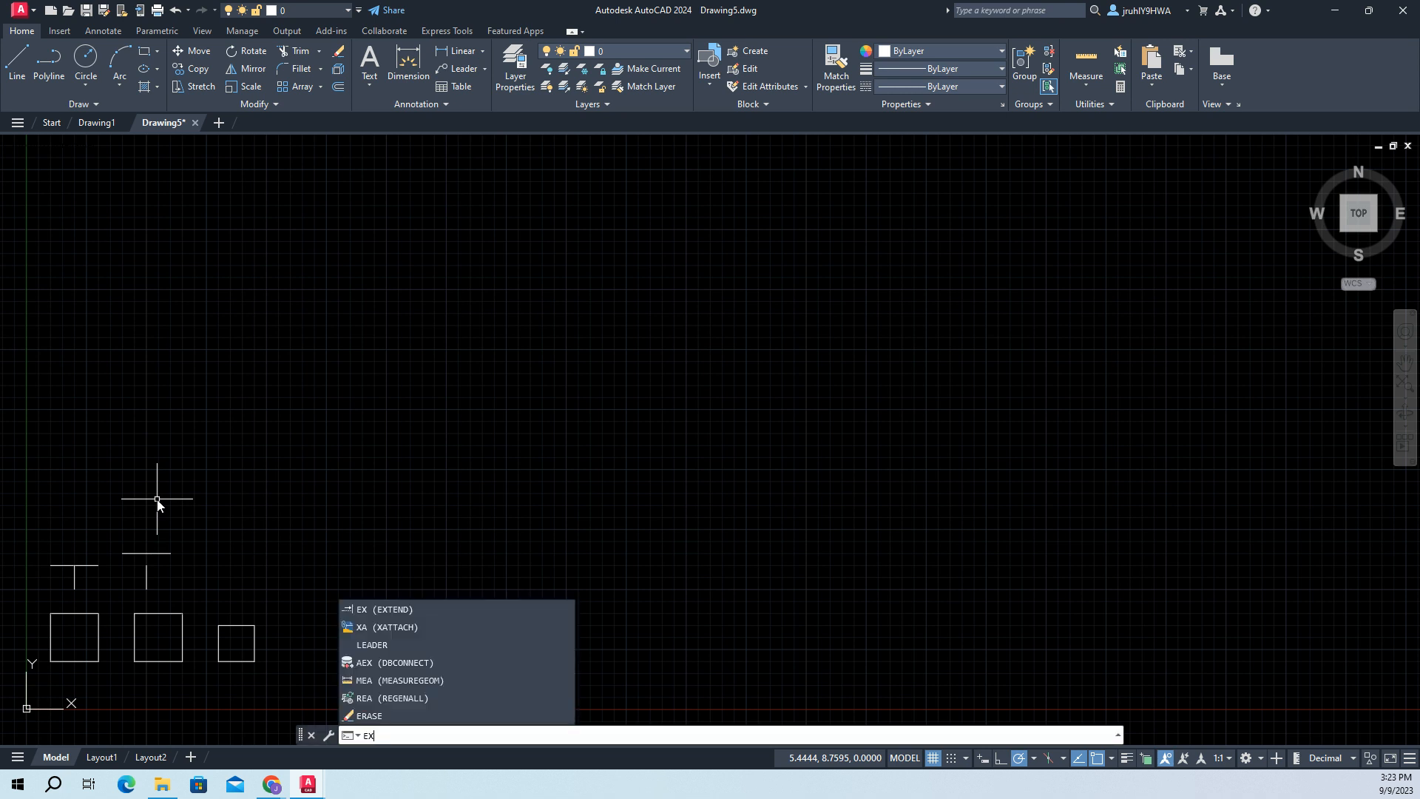
pyautogui.write('TEN')
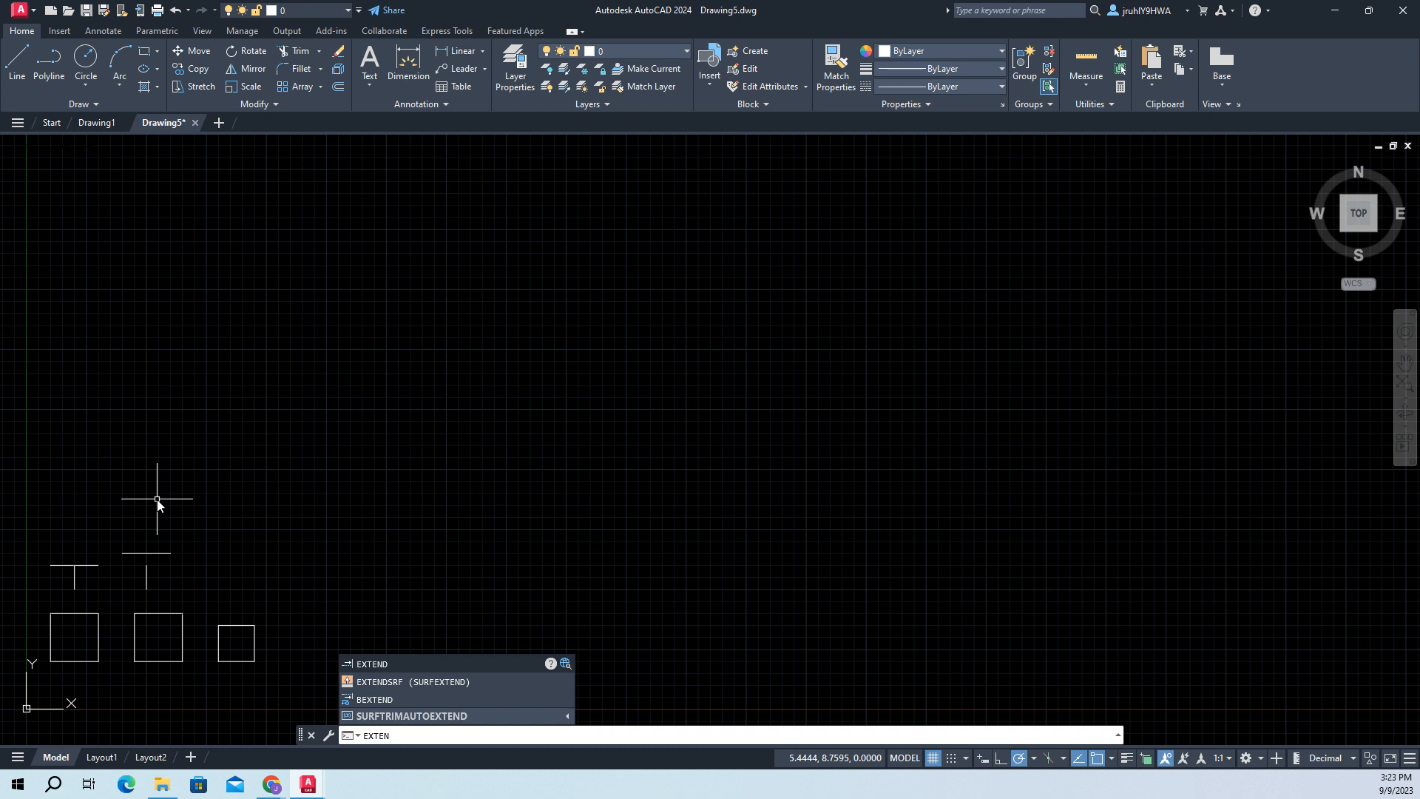
pyautogui.write('D')
pyautogui.press('Return')
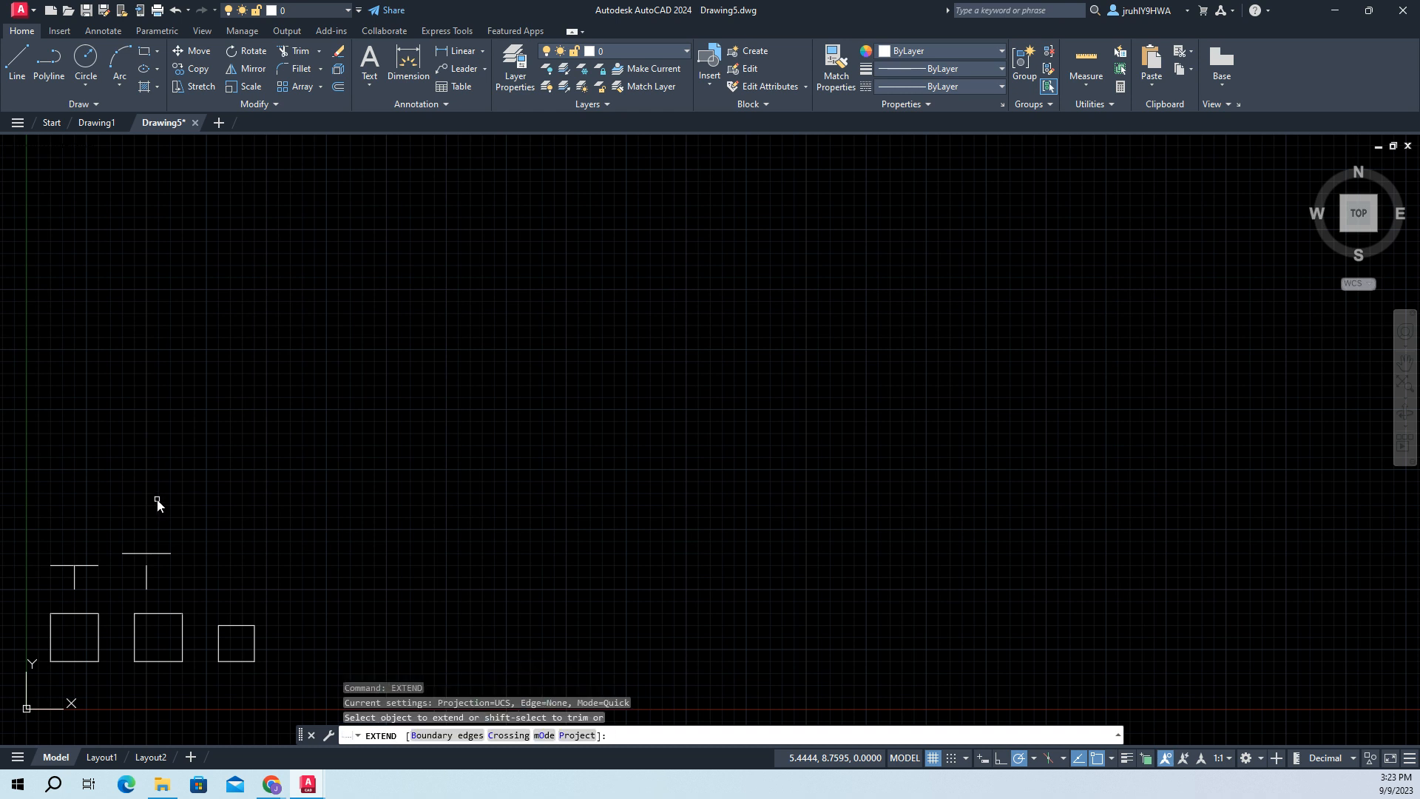
pyautogui.click(146, 582)
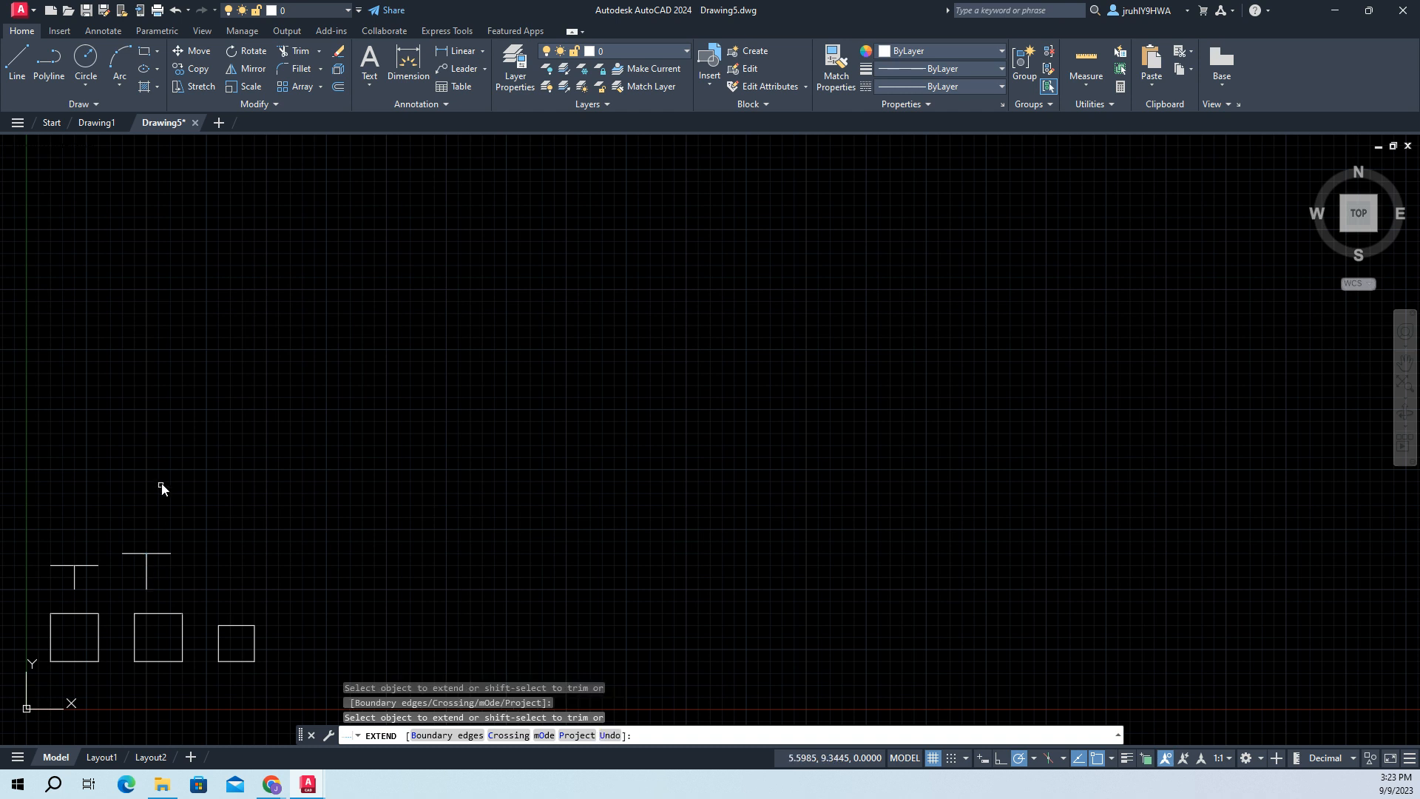